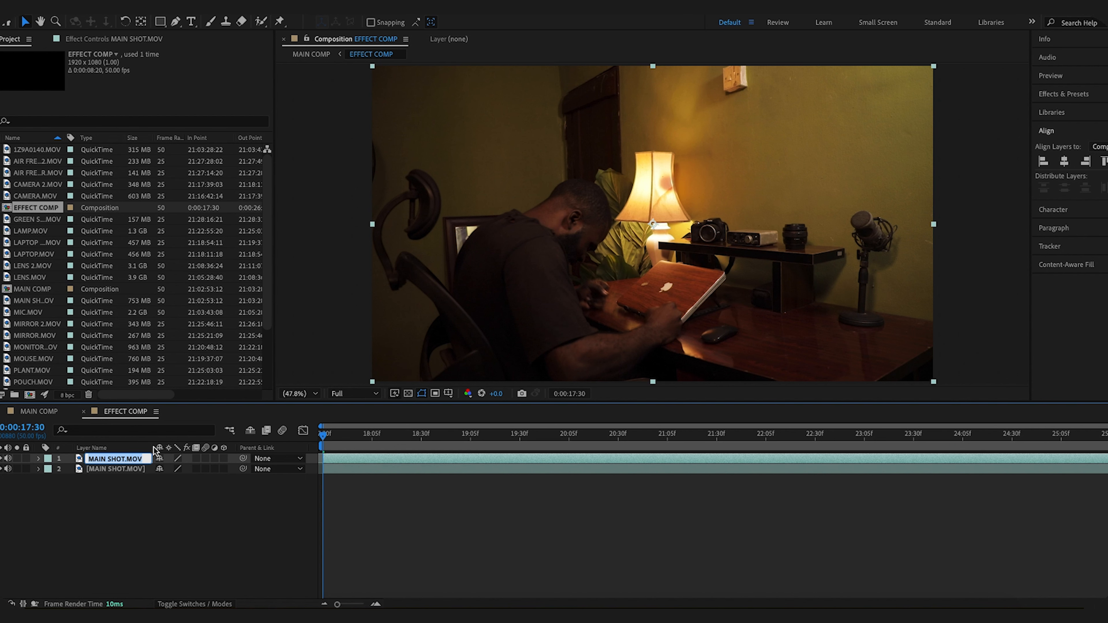
Step: Rename the upper MAIN SHOT.MOV layer as ROTO and open it in its own layer view
{"action": "type", "text": "ROTO"}
{"action": "left_click", "coordinate": [136, 489]}
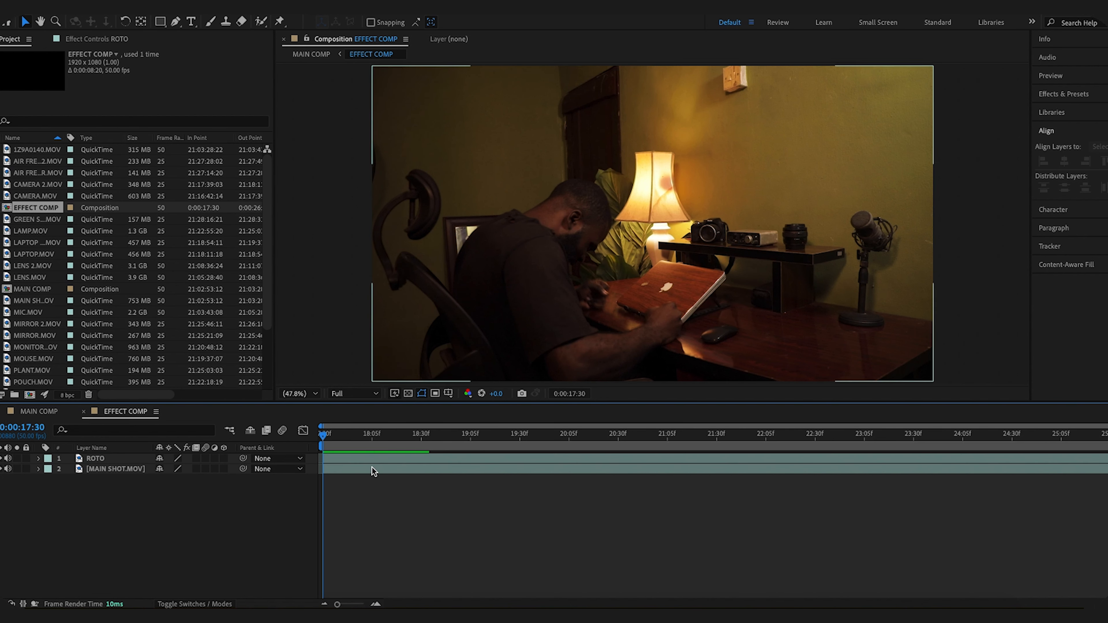
{"action": "left_click", "coordinate": [357, 460]}
{"action": "double_click", "coordinate": [357, 460]}
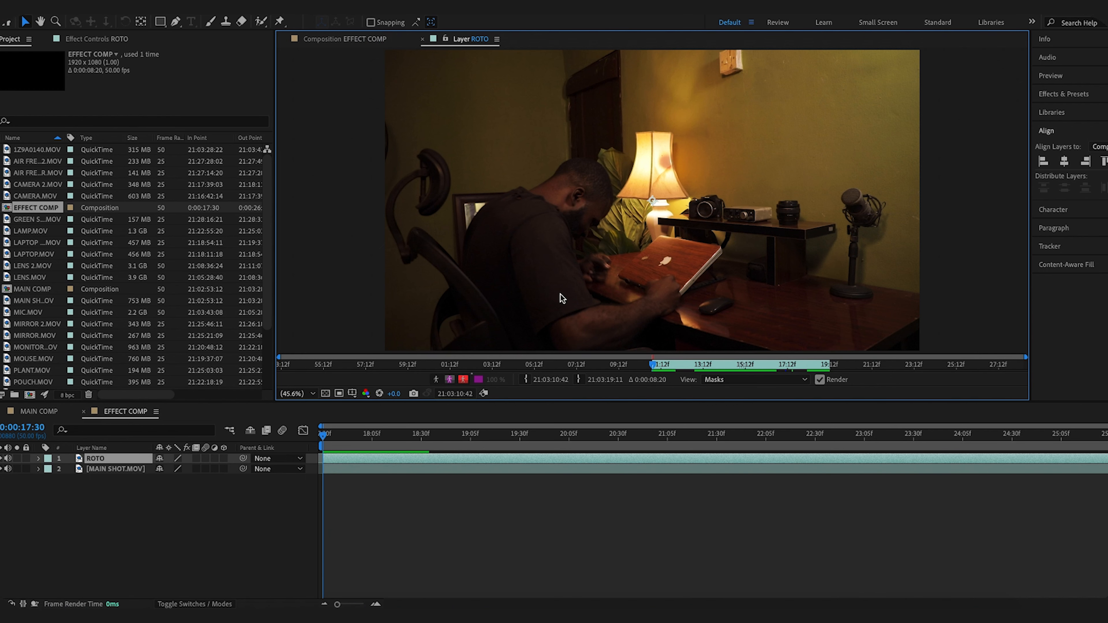
Step: Paint Roto Brush foreground strokes over the seated man, starting at his head and following his face and body
{"action": "scroll", "coordinate": [559, 290], "scroll_direction": "down", "scroll_amount": 1}
{"action": "scroll", "coordinate": [560, 290], "scroll_direction": "up", "scroll_amount": 2}
{"action": "key", "text": "space"}
{"action": "left_click_drag", "start_coordinate": [512, 227], "coordinate": [605, 174]}
{"action": "left_click", "coordinate": [255, 22]}
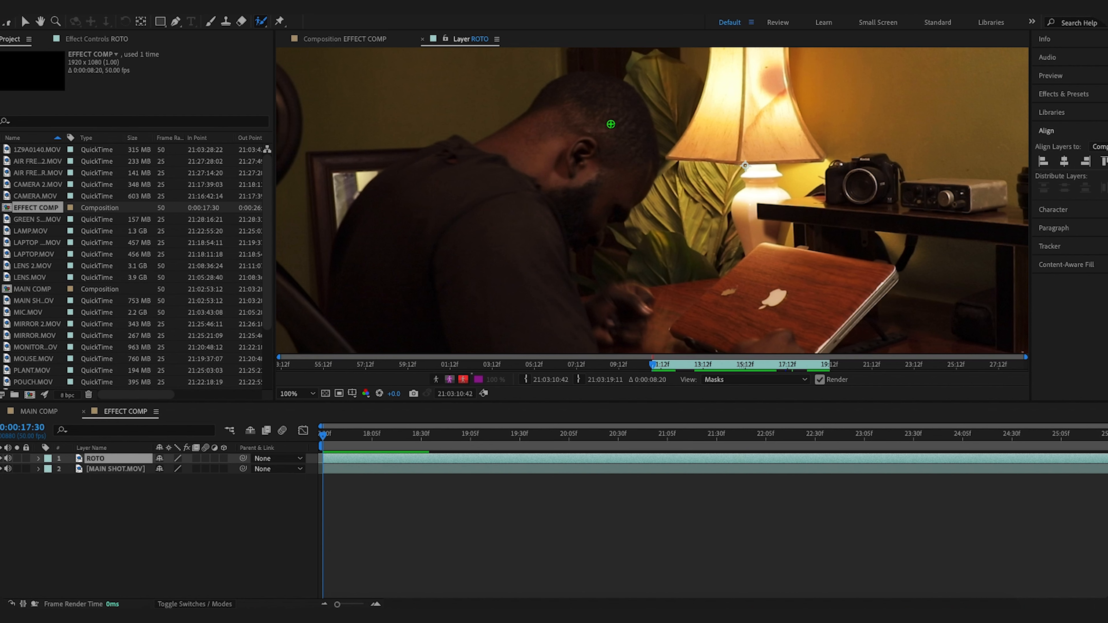
{"action": "mouse_move", "coordinate": [539, 111]}
{"action": "left_mouse_down"}
{"action": "mouse_move", "coordinate": [637, 152]}
{"action": "mouse_move", "coordinate": [549, 322]}
{"action": "left_mouse_up"}
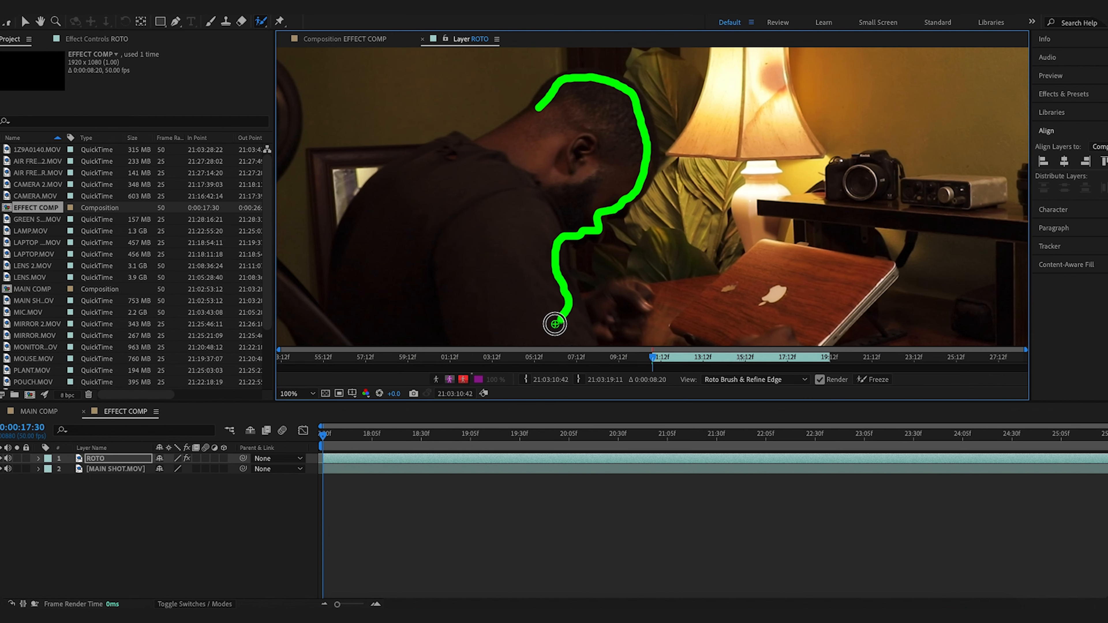
{"action": "scroll", "coordinate": [679, 218], "scroll_direction": "down", "scroll_amount": 4}
{"action": "scroll", "coordinate": [678, 220], "scroll_direction": "up", "scroll_amount": 2}
{"action": "left_click_drag", "start_coordinate": [464, 162], "coordinate": [513, 274]}
{"action": "scroll", "coordinate": [512, 274], "scroll_direction": "down", "scroll_amount": 2}
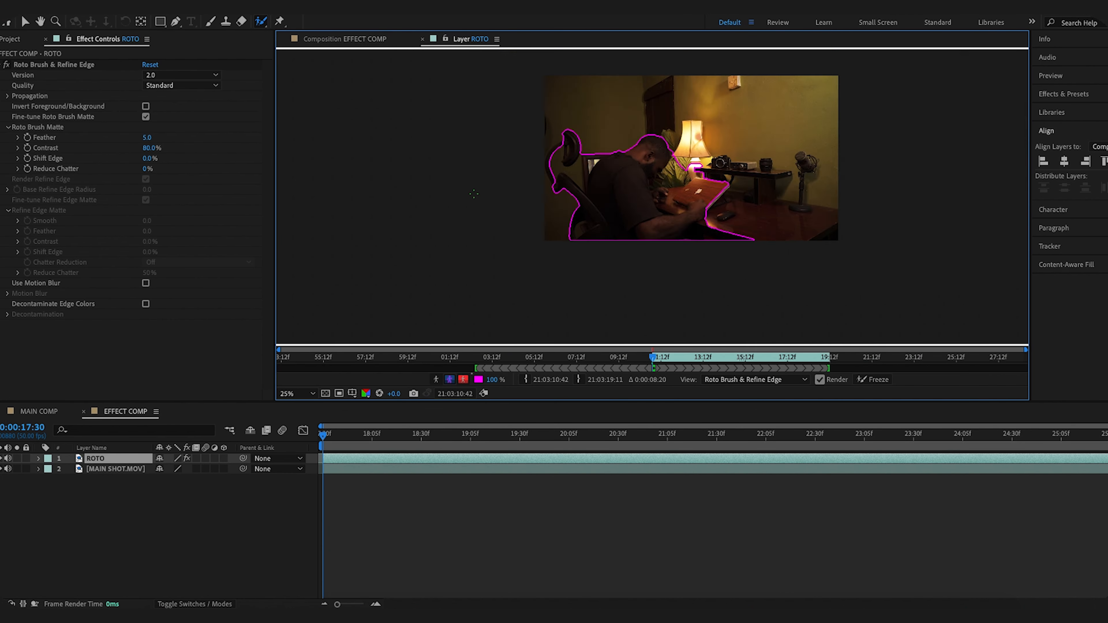
Step: Refine the ROTO layer's selection around the man and chair, excluding the plant, lamp, shelf and laptop with background strokes
{"action": "scroll", "coordinate": [576, 153], "scroll_direction": "up", "scroll_amount": 3}
{"action": "mouse_move", "coordinate": [454, 249]}
{"action": "left_mouse_down"}
{"action": "mouse_move", "coordinate": [451, 231]}
{"action": "mouse_move", "coordinate": [372, 223]}
{"action": "left_mouse_up"}
{"action": "mouse_move", "coordinate": [441, 220]}
{"action": "left_mouse_down"}
{"action": "mouse_move", "coordinate": [417, 134]}
{"action": "mouse_move", "coordinate": [511, 248]}
{"action": "mouse_move", "coordinate": [411, 227]}
{"action": "left_mouse_up"}
{"action": "left_click_drag", "start_coordinate": [449, 218], "coordinate": [482, 192]}
{"action": "mouse_move", "coordinate": [540, 211]}
{"action": "left_mouse_down"}
{"action": "mouse_move", "coordinate": [497, 184]}
{"action": "mouse_move", "coordinate": [298, 223]}
{"action": "left_mouse_up"}
{"action": "mouse_move", "coordinate": [533, 113]}
{"action": "left_mouse_down"}
{"action": "mouse_move", "coordinate": [527, 179]}
{"action": "mouse_move", "coordinate": [541, 114]}
{"action": "left_mouse_up"}
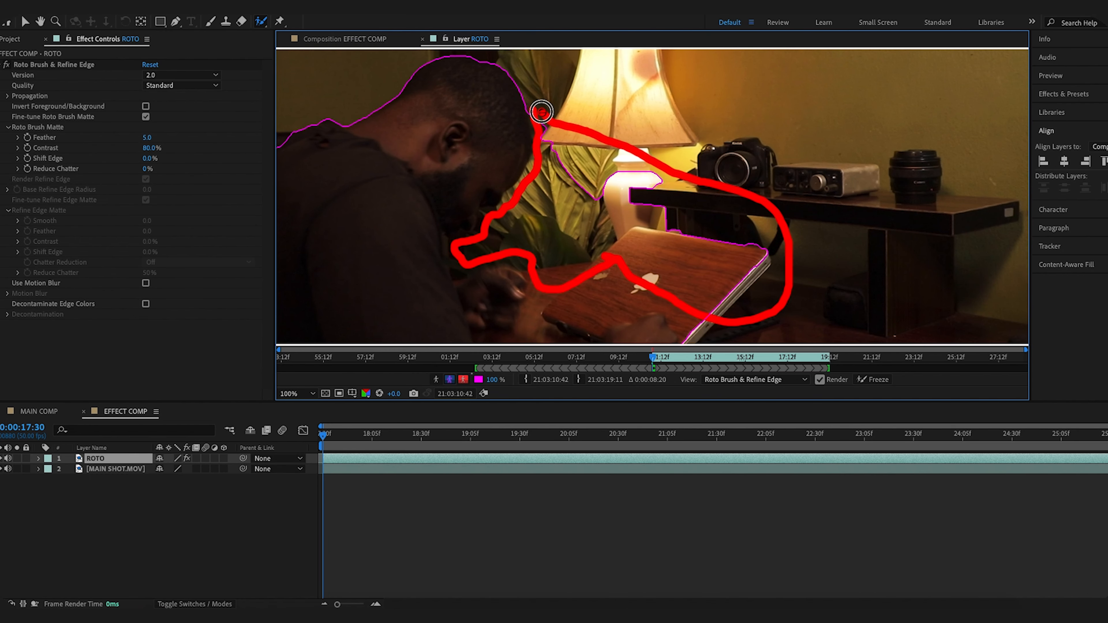
{"action": "left_click_drag", "start_coordinate": [480, 262], "coordinate": [410, 117]}
{"action": "left_click_drag", "start_coordinate": [374, 151], "coordinate": [420, 163]}
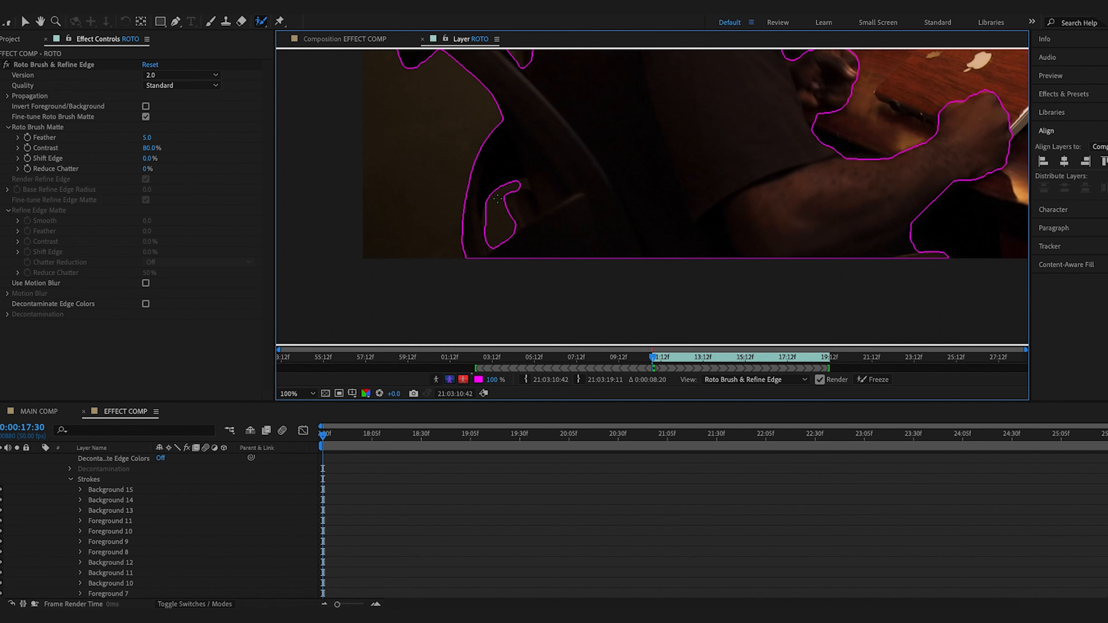
{"action": "scroll", "coordinate": [498, 199], "scroll_direction": "down", "scroll_amount": 4}
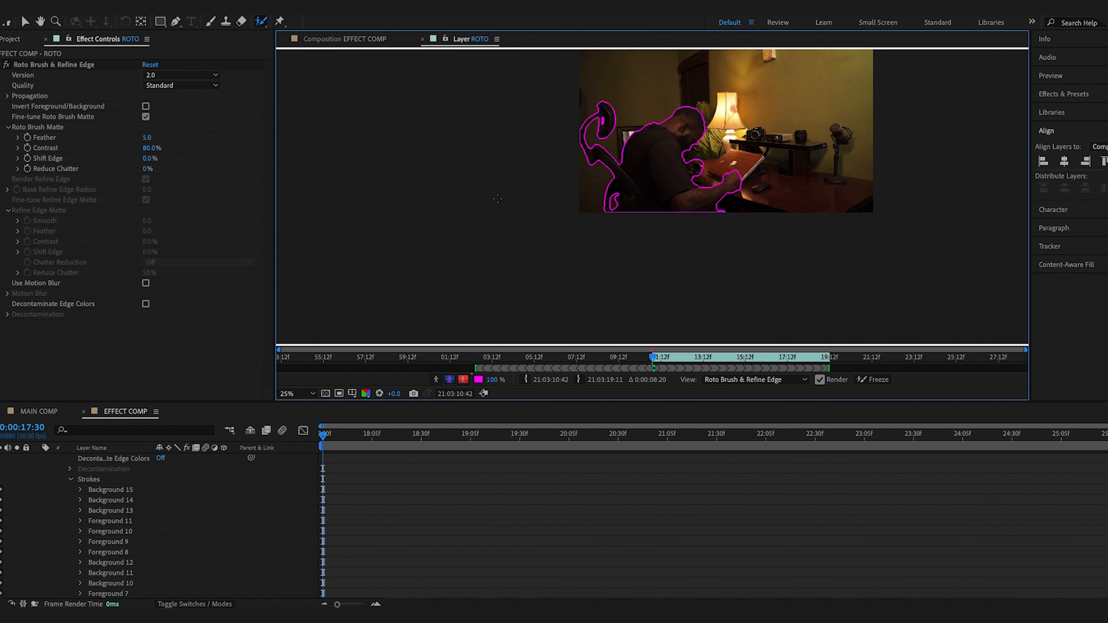
Step: Propagate the man's Roto Brush selection through the ROTO layer to its last frame and freeze it
{"action": "key", "text": "End"}
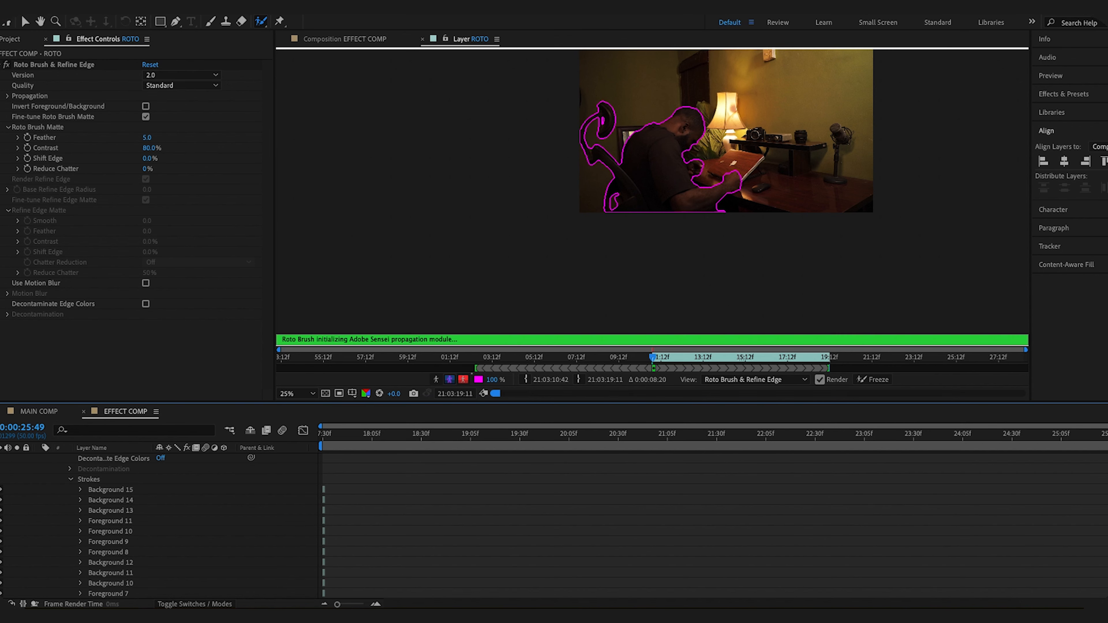
{"action": "left_click_drag", "start_coordinate": [827, 189], "coordinate": [718, 240]}
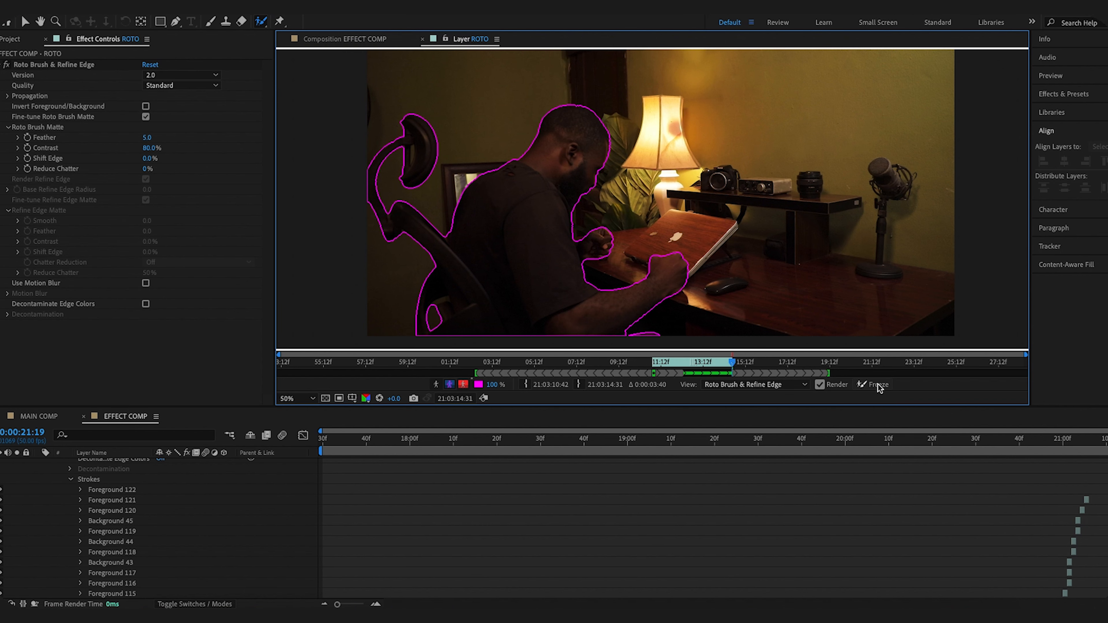
{"action": "left_click", "coordinate": [878, 386]}
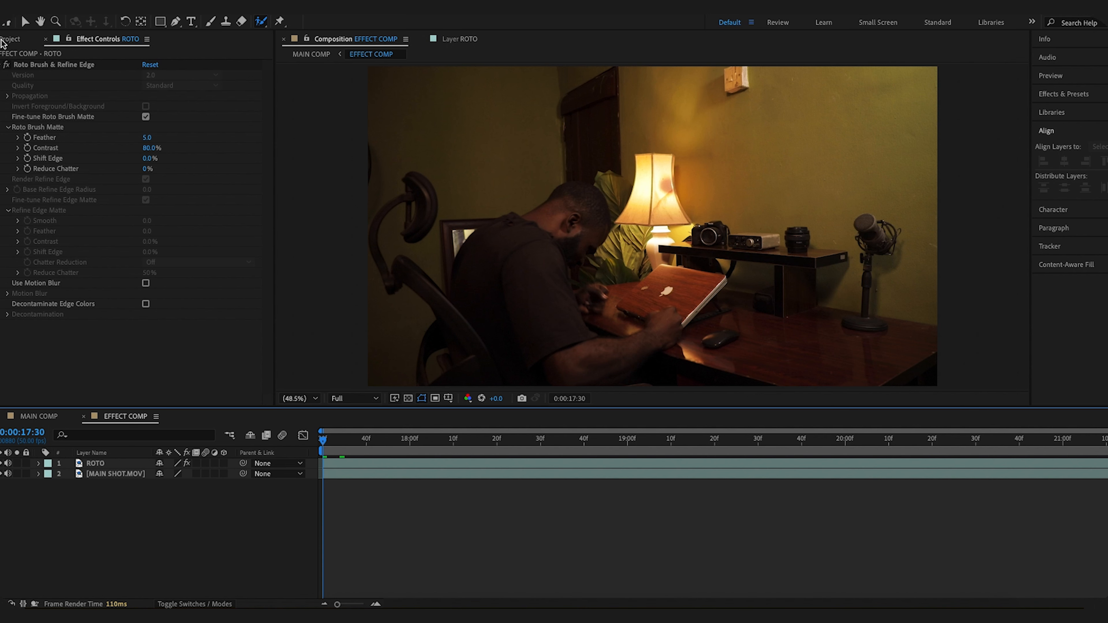
Step: Add the MIC.MOV clip to EFFECT COMP above the ROTO layer and slide it earlier in time
{"action": "left_click", "coordinate": [9, 39]}
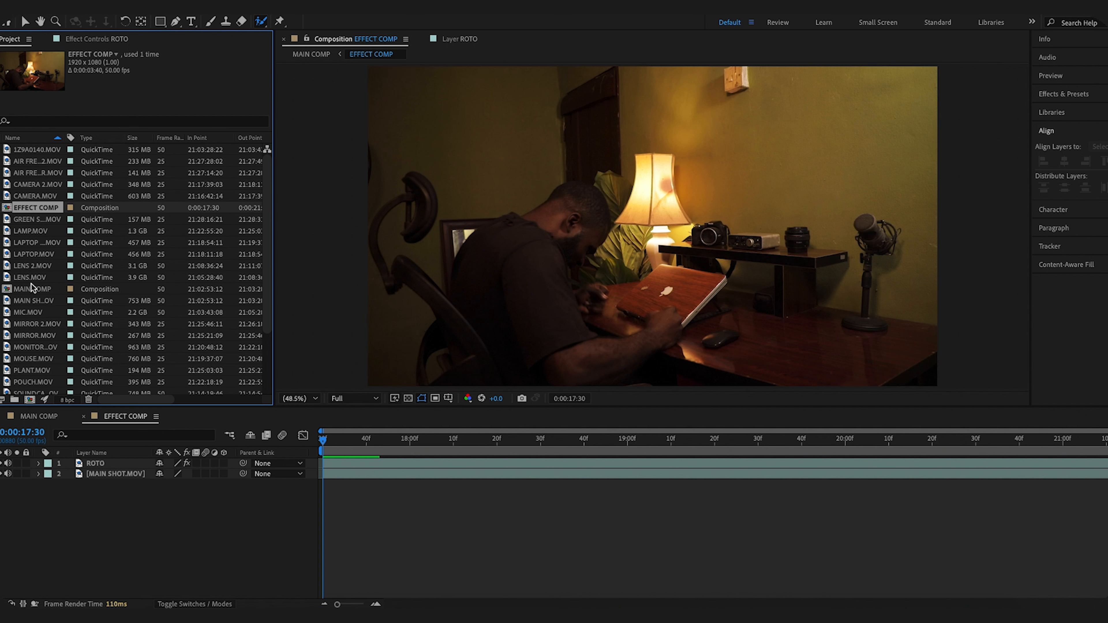
{"action": "left_click", "coordinate": [27, 312]}
{"action": "left_click_drag", "start_coordinate": [27, 312], "coordinate": [92, 462]}
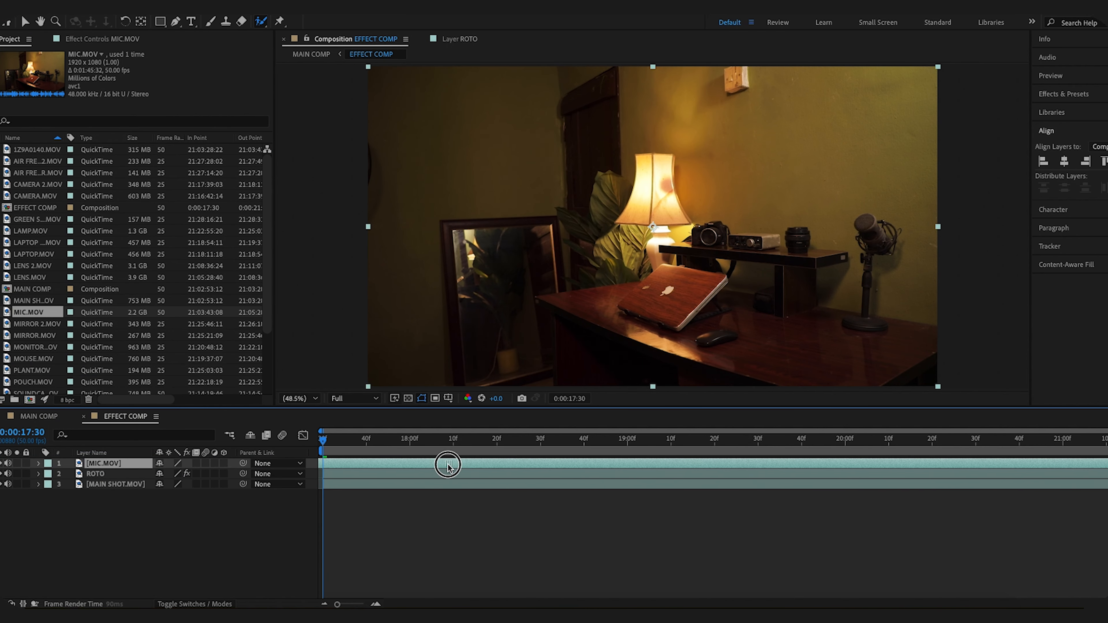
{"action": "left_click_drag", "start_coordinate": [921, 469], "coordinate": [1056, 468]}
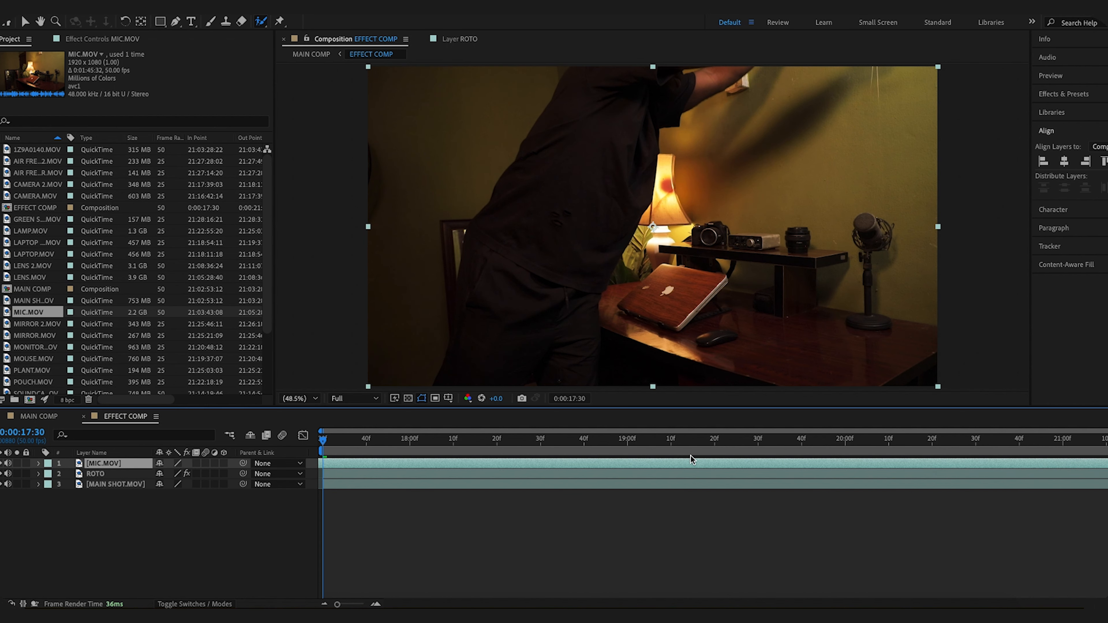
Step: Split the MIC.MOV layer at 0:00:17:30 and delete the part before that point
{"action": "key", "text": "="}
{"action": "key", "text": "="}
{"action": "key", "text": "="}
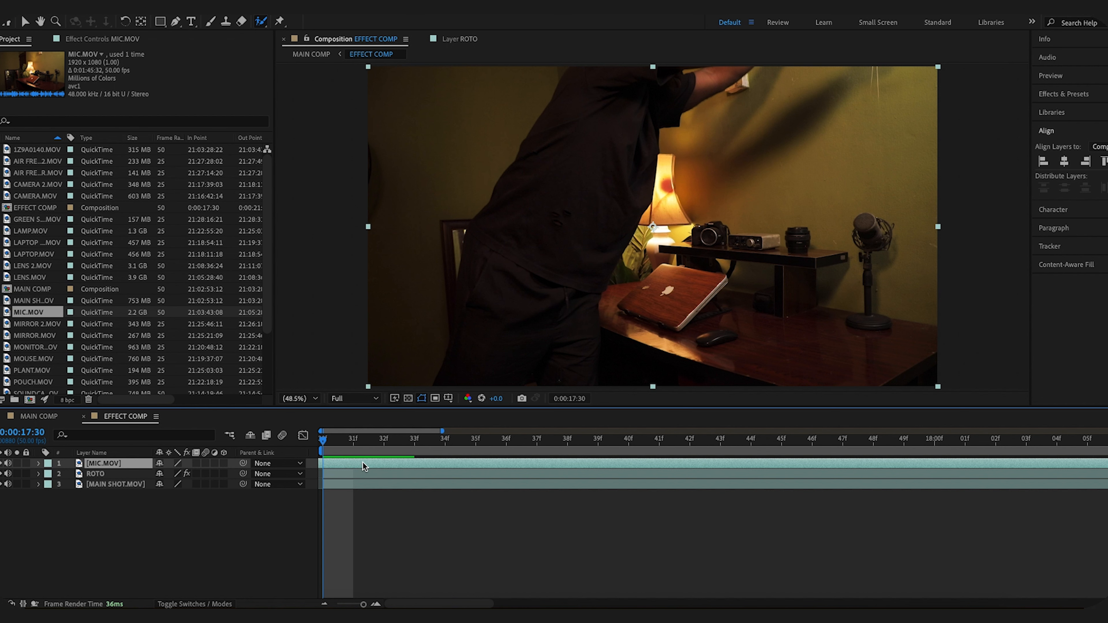
{"action": "key", "text": "ctrl+d"}
{"action": "left_click", "coordinate": [328, 475]}
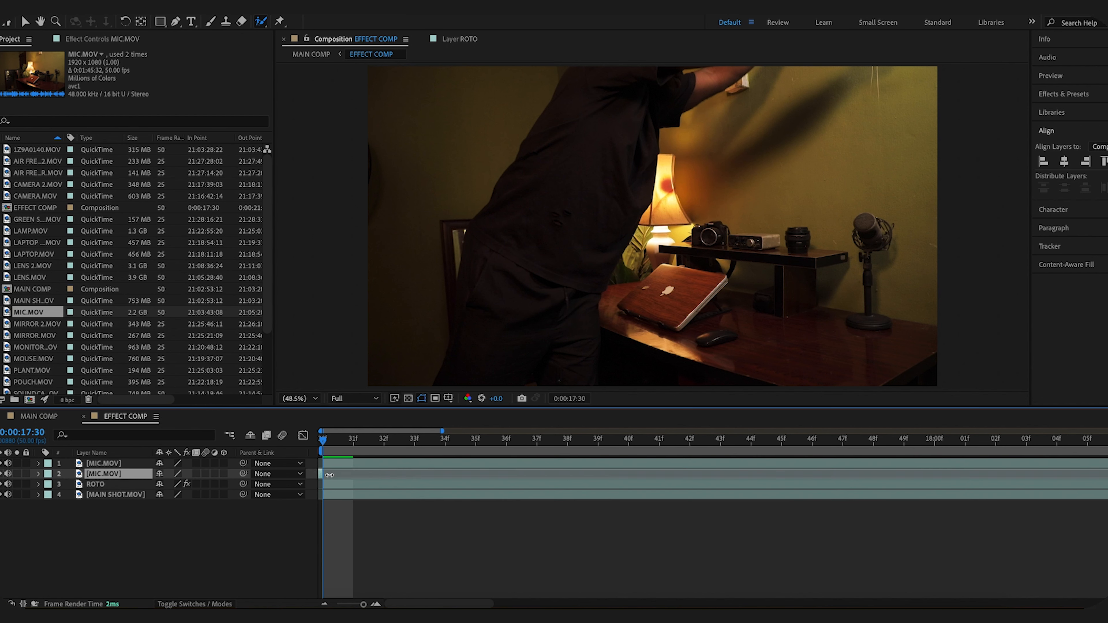
{"action": "key", "text": "Delete"}
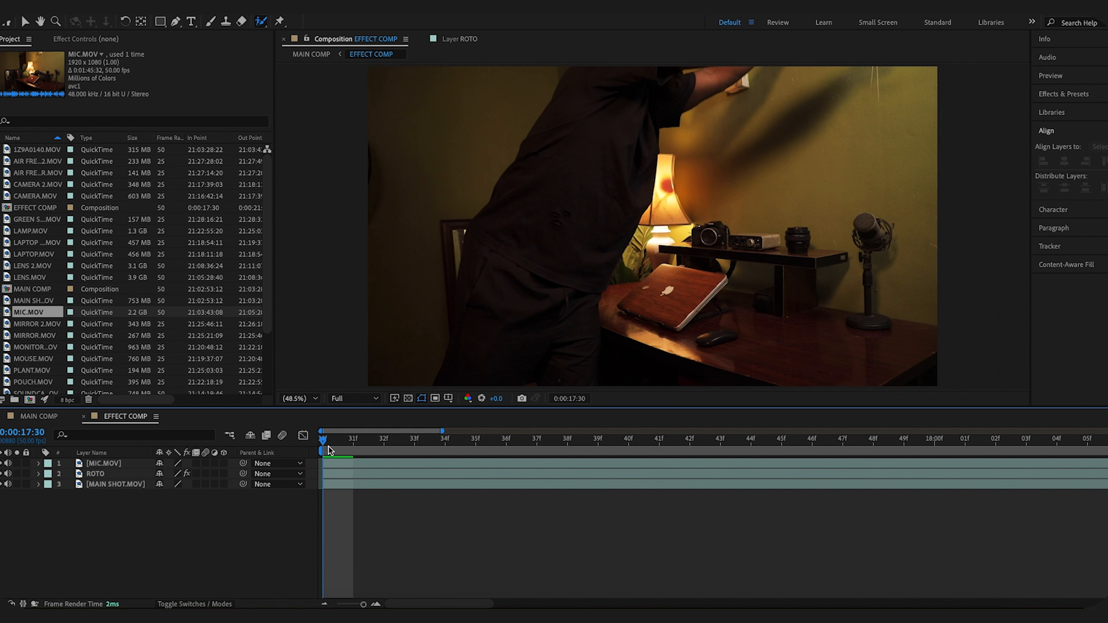
{"action": "key", "text": ";"}
Step: Isolate the microphone and its stand in the MIC.MOV layer with the Roto Brush and freeze the selection through the last frame
{"action": "left_click", "coordinate": [353, 465]}
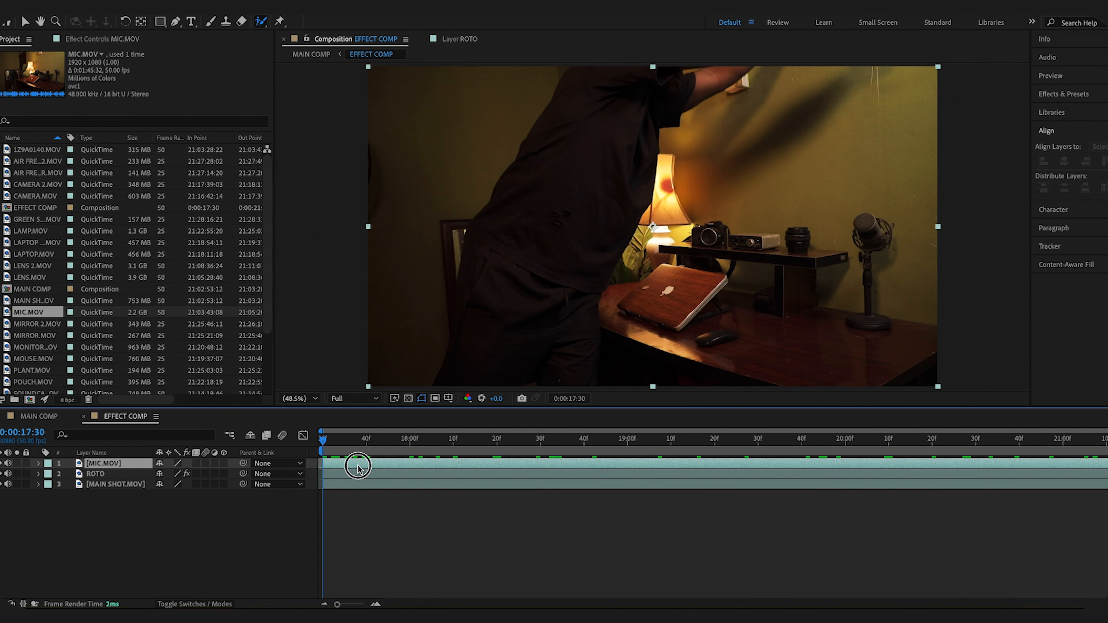
{"action": "double_click", "coordinate": [356, 463]}
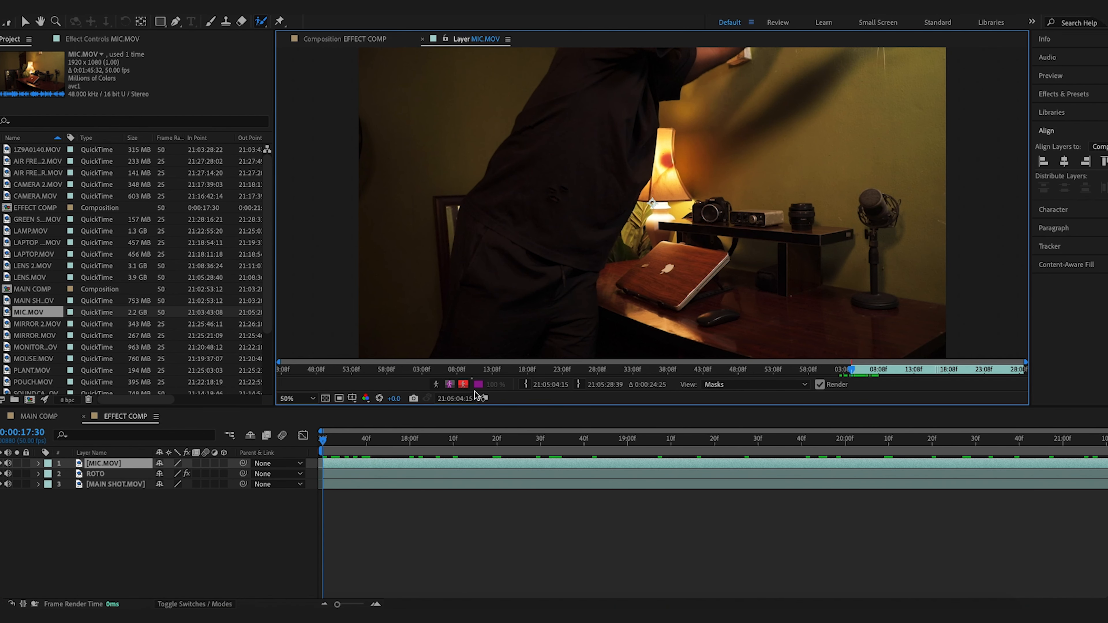
{"action": "scroll", "coordinate": [828, 282], "scroll_direction": "down", "scroll_amount": 1}
{"action": "scroll", "coordinate": [828, 282], "scroll_direction": "up", "scroll_amount": 2}
{"action": "key", "text": "space"}
{"action": "left_click_drag", "start_coordinate": [837, 251], "coordinate": [404, 149]}
{"action": "left_click_drag", "start_coordinate": [638, 213], "coordinate": [535, 235]}
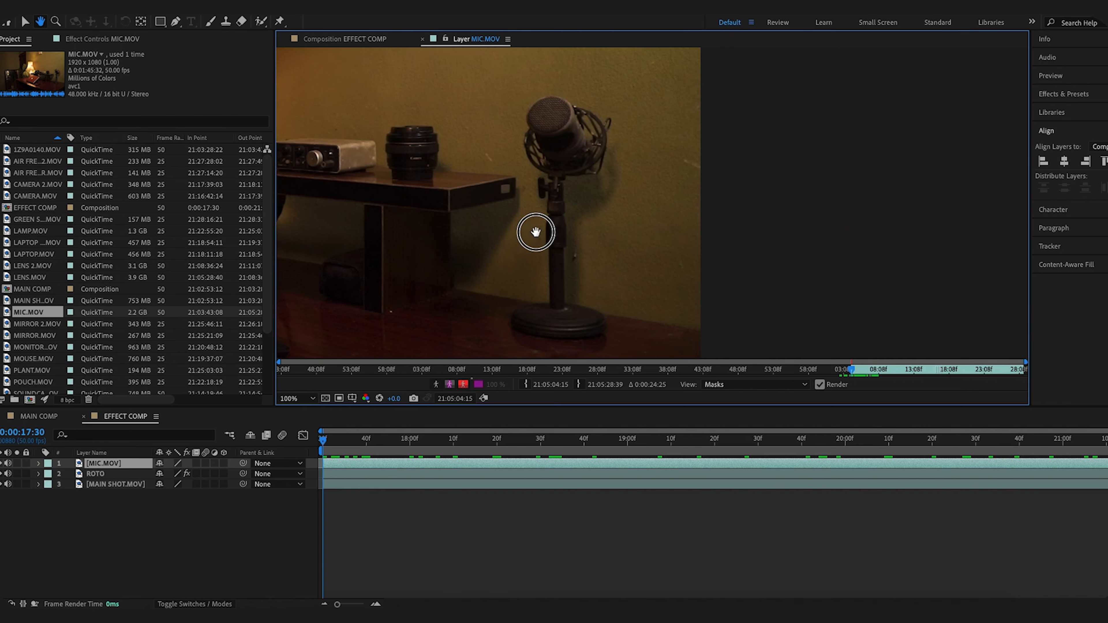
{"action": "mouse_move", "coordinate": [570, 299]}
{"action": "left_mouse_down"}
{"action": "mouse_move", "coordinate": [593, 312]}
{"action": "mouse_move", "coordinate": [541, 322]}
{"action": "mouse_move", "coordinate": [518, 312]}
{"action": "mouse_move", "coordinate": [541, 304]}
{"action": "mouse_move", "coordinate": [555, 278]}
{"action": "mouse_move", "coordinate": [553, 189]}
{"action": "mouse_move", "coordinate": [543, 181]}
{"action": "mouse_move", "coordinate": [553, 172]}
{"action": "mouse_move", "coordinate": [535, 168]}
{"action": "mouse_move", "coordinate": [531, 148]}
{"action": "mouse_move", "coordinate": [539, 99]}
{"action": "mouse_move", "coordinate": [604, 117]}
{"action": "mouse_move", "coordinate": [593, 157]}
{"action": "mouse_move", "coordinate": [557, 167]}
{"action": "mouse_move", "coordinate": [563, 245]}
{"action": "left_mouse_up"}
{"action": "scroll", "coordinate": [605, 310], "scroll_direction": "up", "scroll_amount": 1}
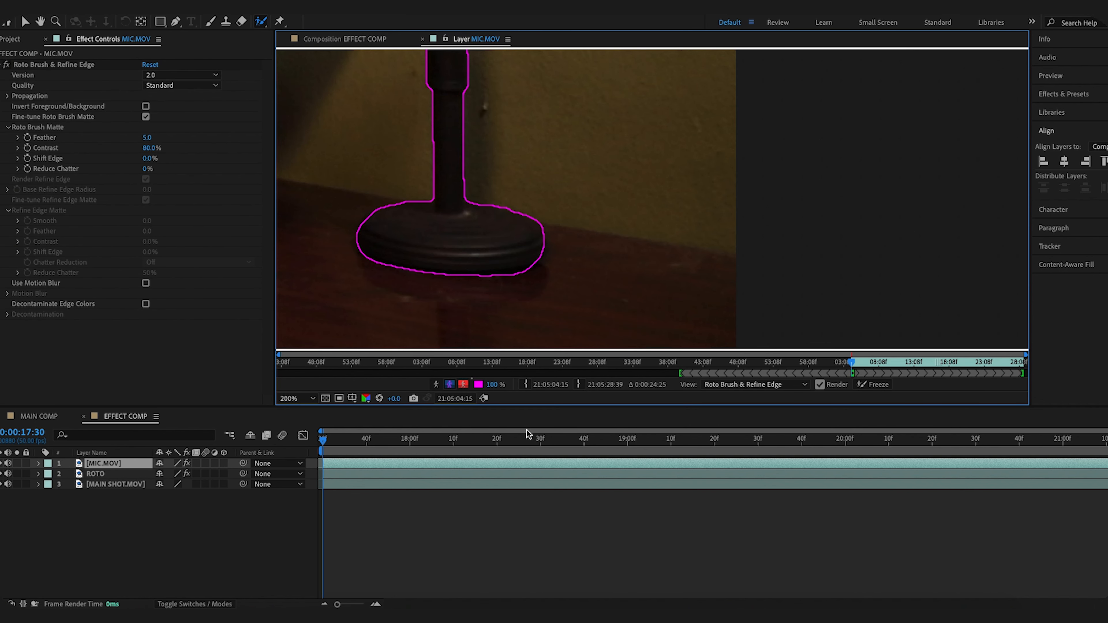
{"action": "key", "text": "End"}
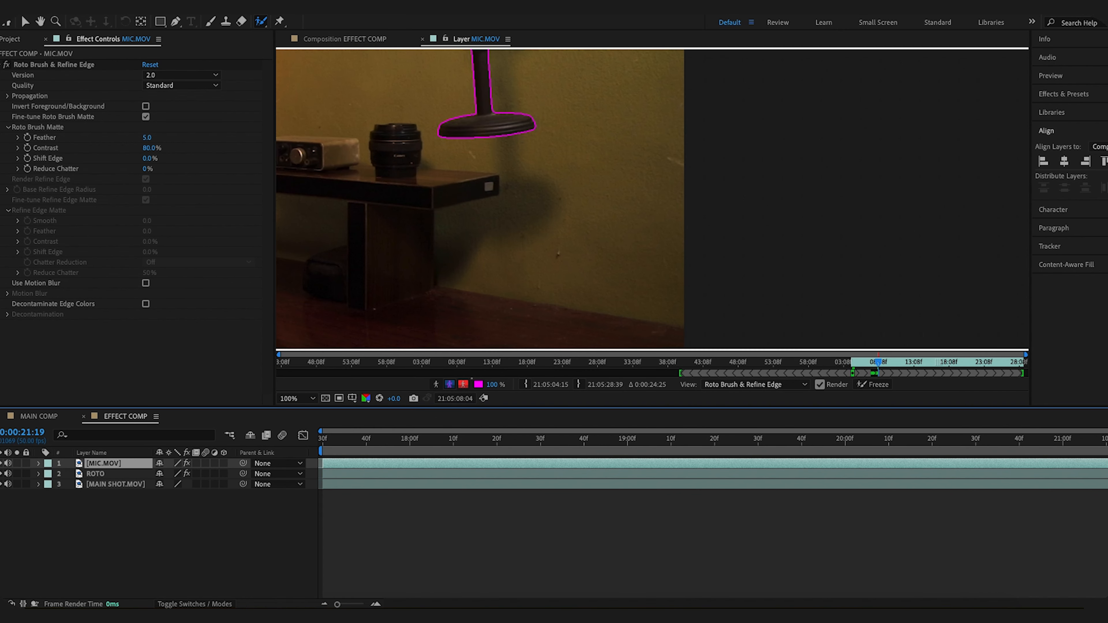
{"action": "left_click", "coordinate": [878, 385]}
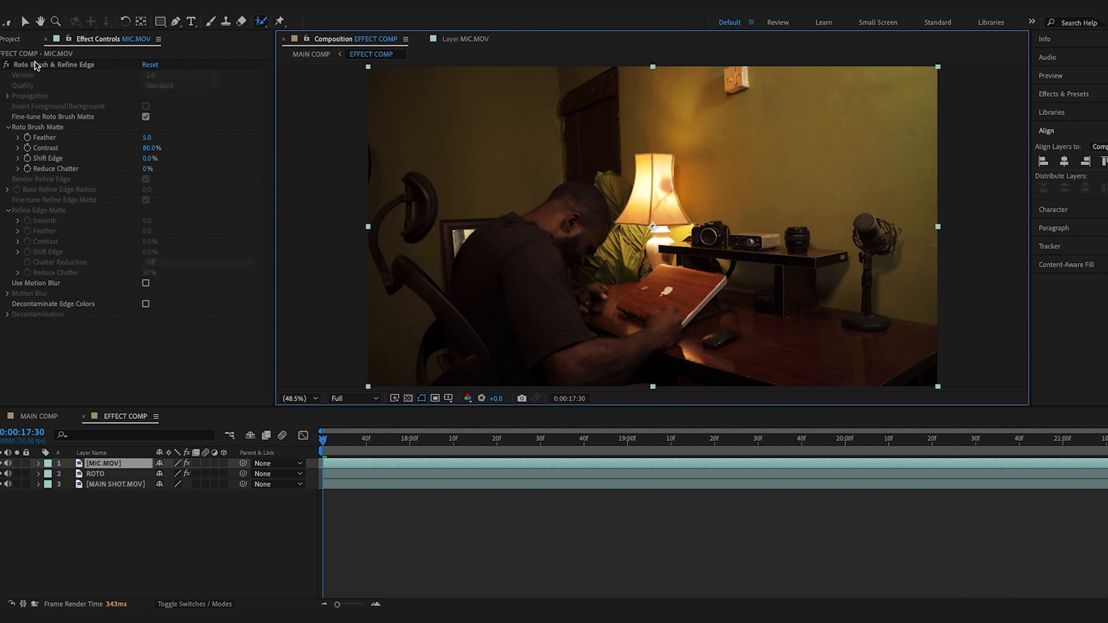
Step: Add the LENS.MOV clip to EFFECT COMP above the MIC.MOV layer
{"action": "left_click", "coordinate": [13, 40]}
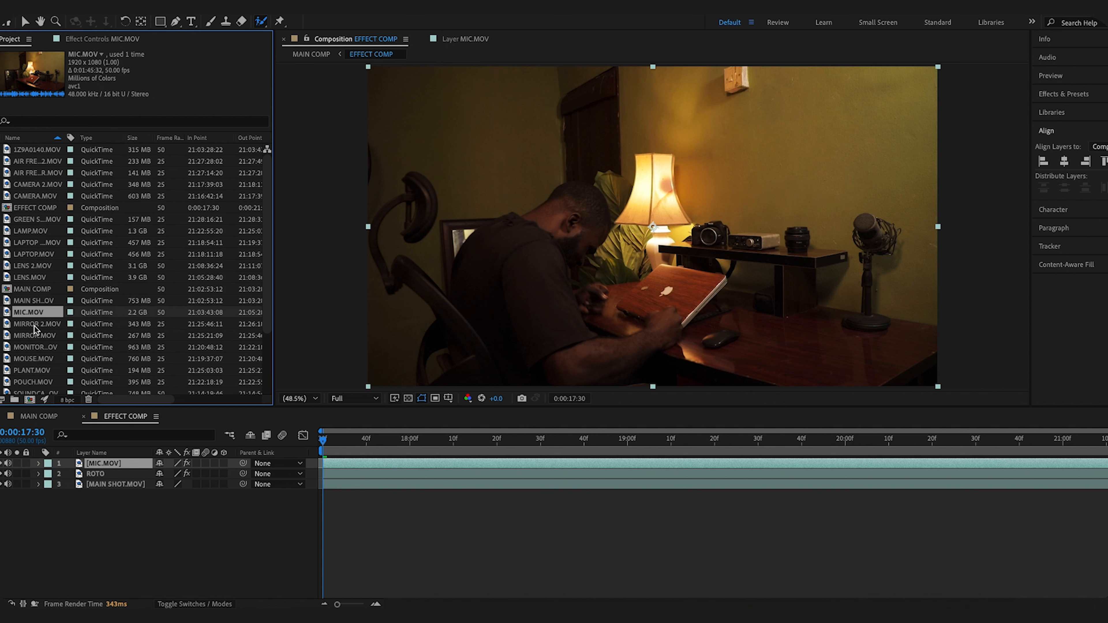
{"action": "scroll", "coordinate": [36, 328], "scroll_direction": "down", "scroll_amount": 3}
{"action": "scroll", "coordinate": [32, 305], "scroll_direction": "up", "scroll_amount": 3}
{"action": "left_click", "coordinate": [26, 277]}
{"action": "left_click_drag", "start_coordinate": [24, 279], "coordinate": [89, 463]}
Step: Split the LENS.MOV layer at 0:00:17:30 and delete the part before that point
{"action": "key", "text": "ctrl+d"}
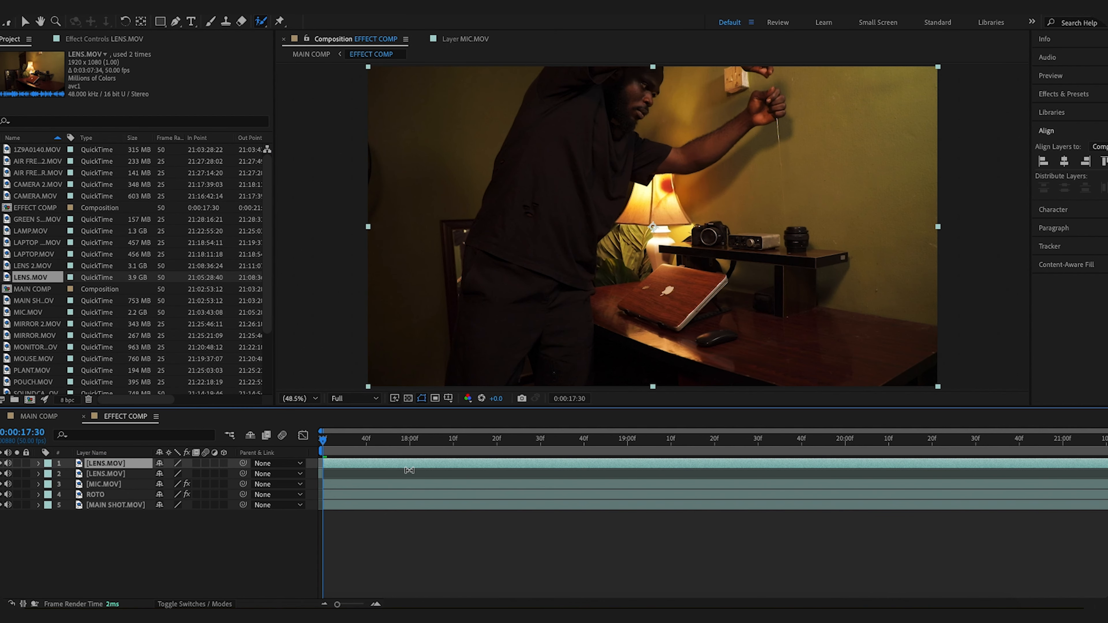
{"action": "left_click", "coordinate": [329, 475]}
{"action": "key", "text": "Delete"}
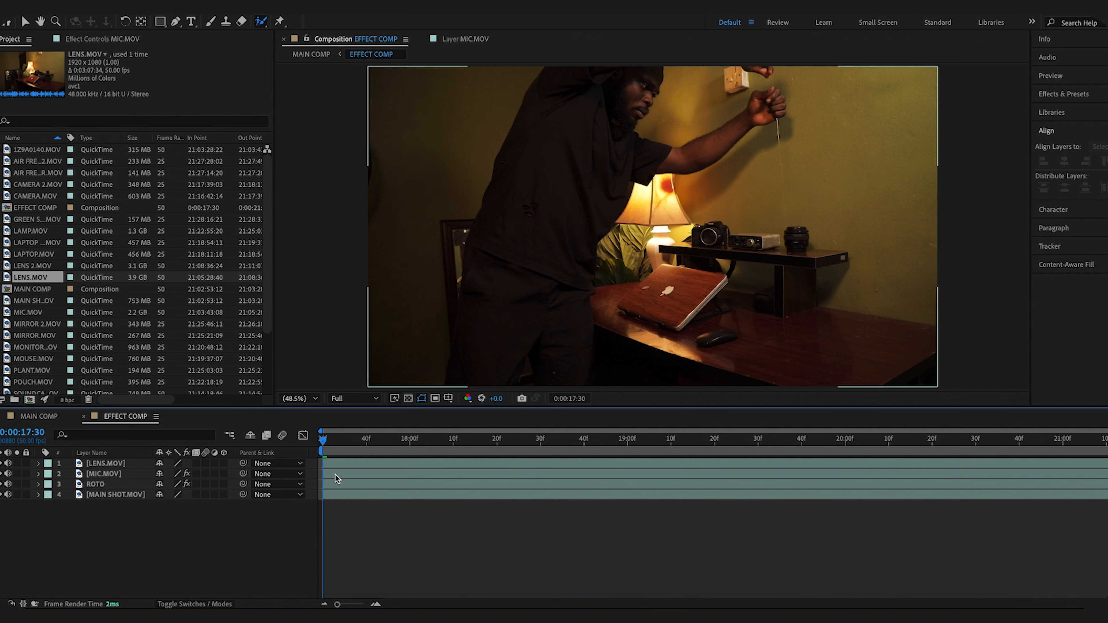
Step: Open the LENS.MOV layer, select the camera lens on the shelf with the Roto Brush and propagate the selection
{"action": "key", "text": "space"}
{"action": "key", "text": "space"}
{"action": "double_click", "coordinate": [334, 468]}
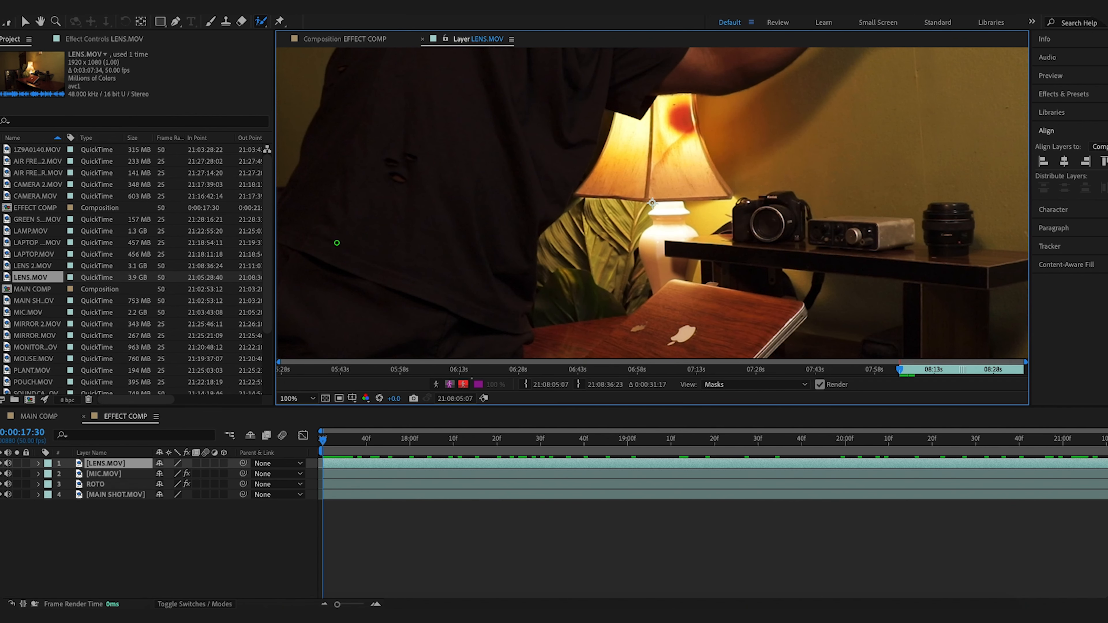
{"action": "key", "text": "space"}
{"action": "left_click_drag", "start_coordinate": [888, 222], "coordinate": [487, 209]}
{"action": "scroll", "coordinate": [578, 242], "scroll_direction": "up", "scroll_amount": 1}
{"action": "mouse_move", "coordinate": [567, 233]}
{"action": "left_mouse_down"}
{"action": "mouse_move", "coordinate": [521, 240]}
{"action": "mouse_move", "coordinate": [495, 163]}
{"action": "mouse_move", "coordinate": [566, 155]}
{"action": "mouse_move", "coordinate": [576, 240]}
{"action": "mouse_move", "coordinate": [551, 257]}
{"action": "left_mouse_up"}
{"action": "left_click_drag", "start_coordinate": [323, 439], "coordinate": [1106, 439]}
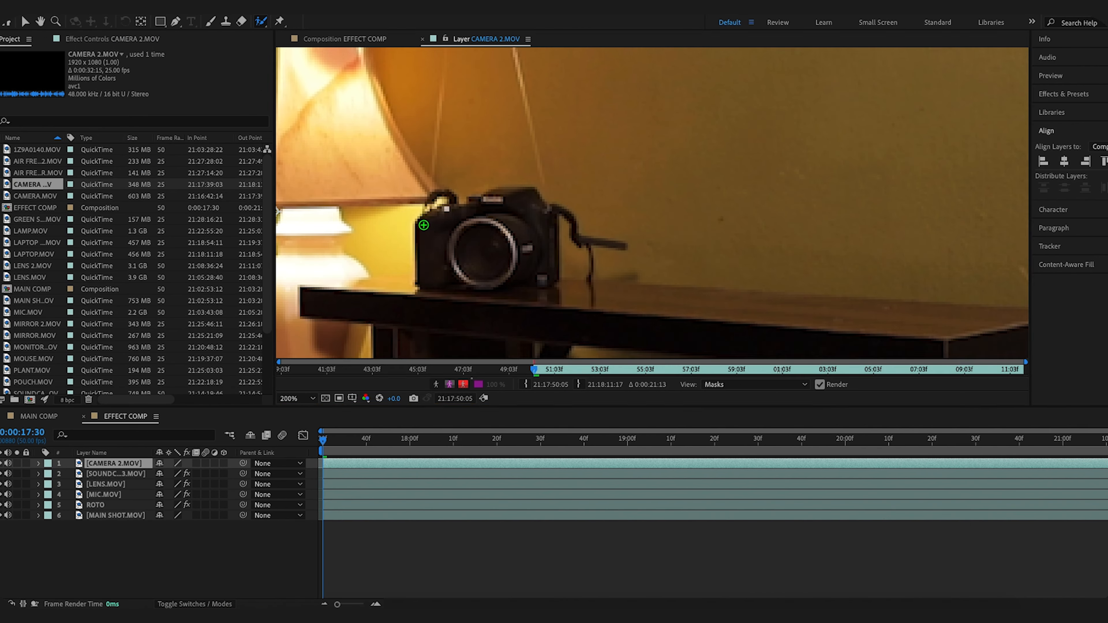
Step: Mark the floating camera in the CAMERA 2.MOV layer as foreground with Roto Brush strokes
{"action": "left_click_drag", "start_coordinate": [426, 224], "coordinate": [532, 198]}
{"action": "left_click_drag", "start_coordinate": [440, 255], "coordinate": [705, 92]}
{"action": "left_click_drag", "start_coordinate": [420, 248], "coordinate": [520, 306]}
{"action": "left_click_drag", "start_coordinate": [292, 277], "coordinate": [512, 86]}
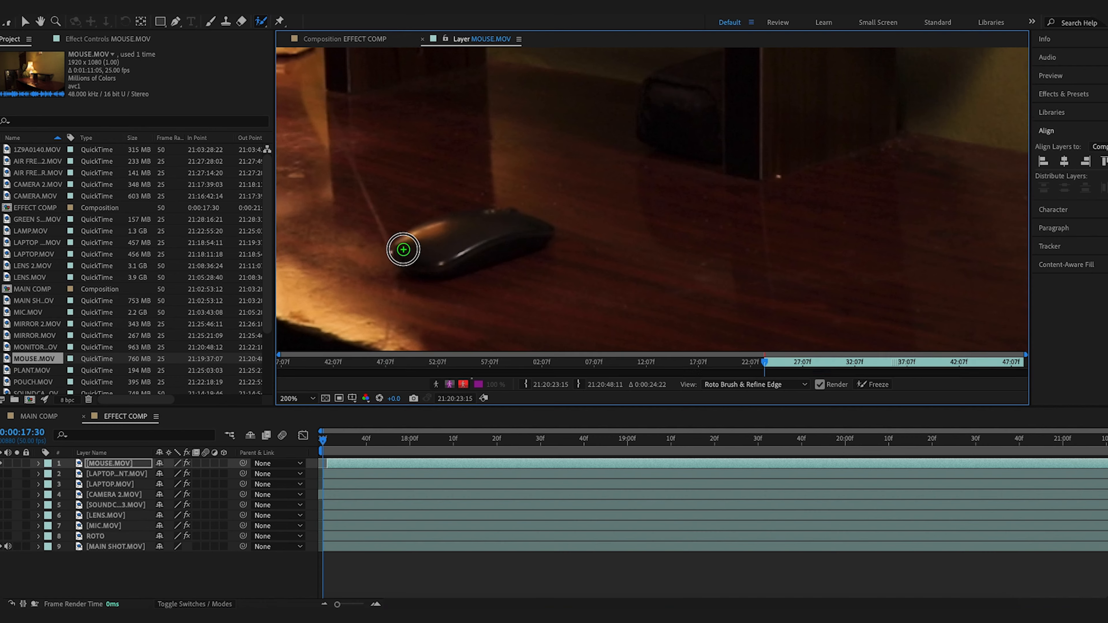
Step: Mark the computer mouse in the MOUSE.MOV layer as foreground with Roto Brush strokes
{"action": "left_click_drag", "start_coordinate": [408, 247], "coordinate": [444, 235]}
{"action": "mouse_move", "coordinate": [528, 240]}
{"action": "left_mouse_down"}
{"action": "mouse_move", "coordinate": [452, 180]}
{"action": "mouse_move", "coordinate": [655, 195]}
{"action": "left_mouse_up"}
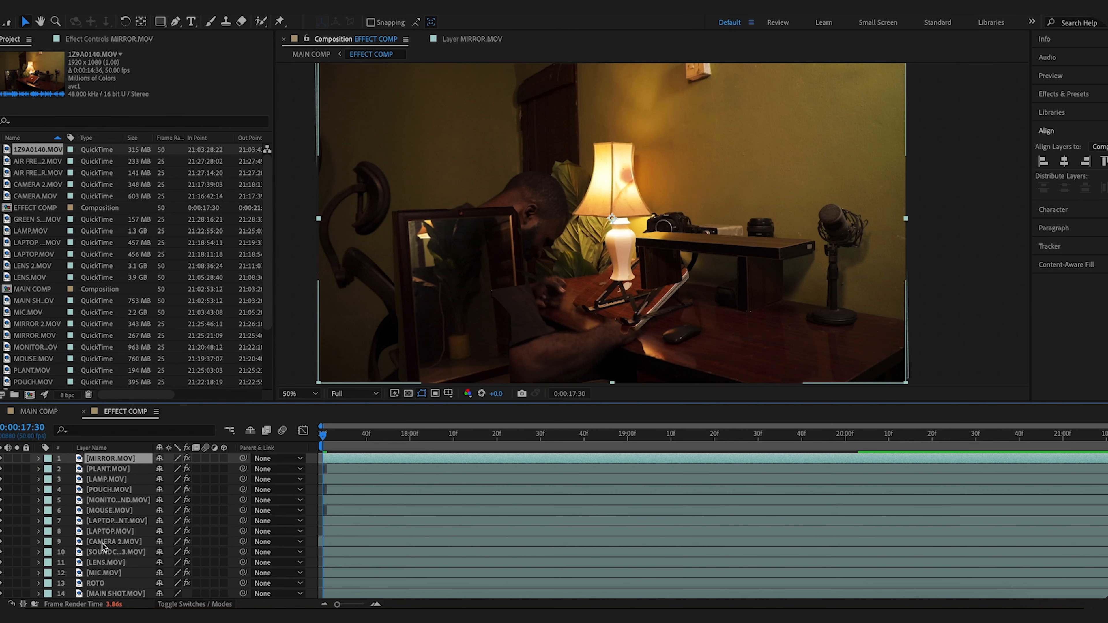
Step: Move the ROTO layer to the top of the EFFECT COMP layer stack, above MIRROR.MOV
{"action": "left_click", "coordinate": [115, 596]}
{"action": "left_click", "coordinate": [116, 594]}
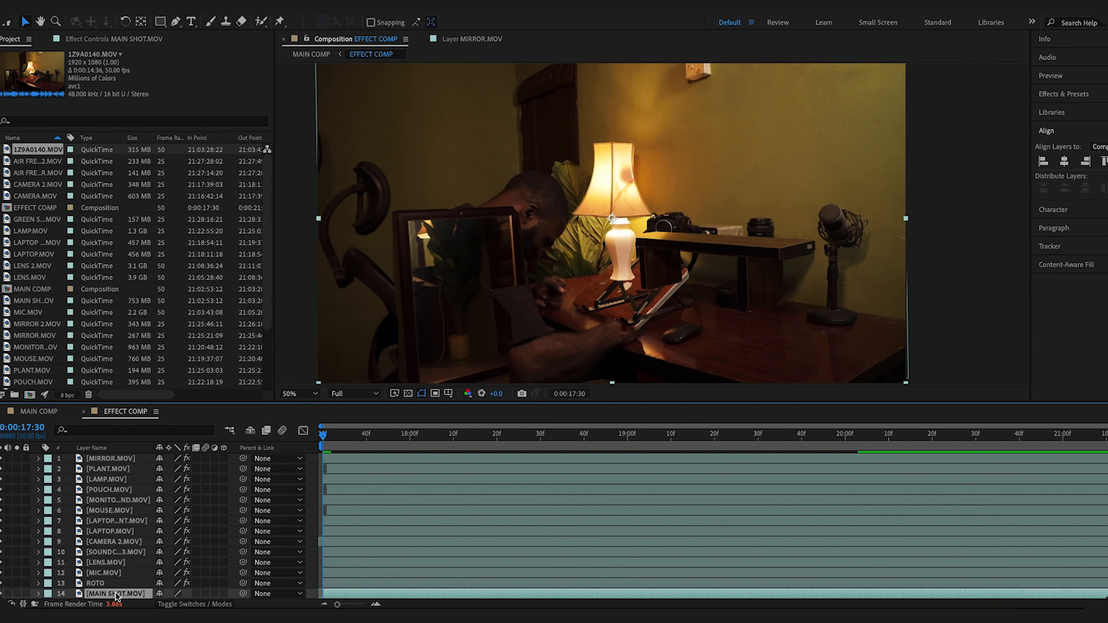
{"action": "left_click", "coordinate": [109, 585]}
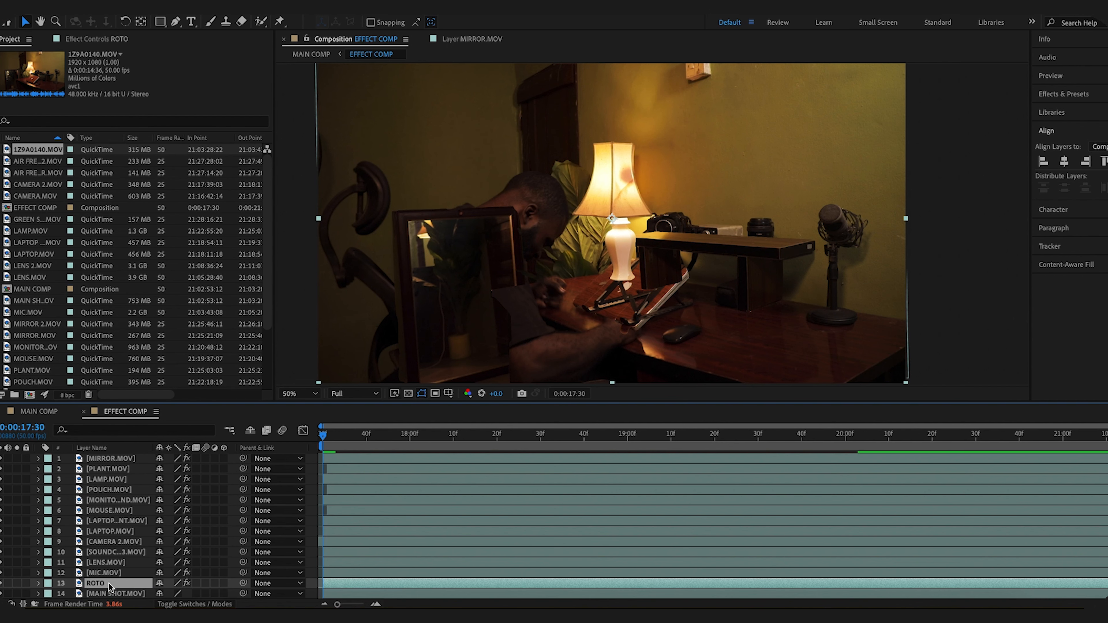
{"action": "left_click_drag", "start_coordinate": [98, 585], "coordinate": [109, 463]}
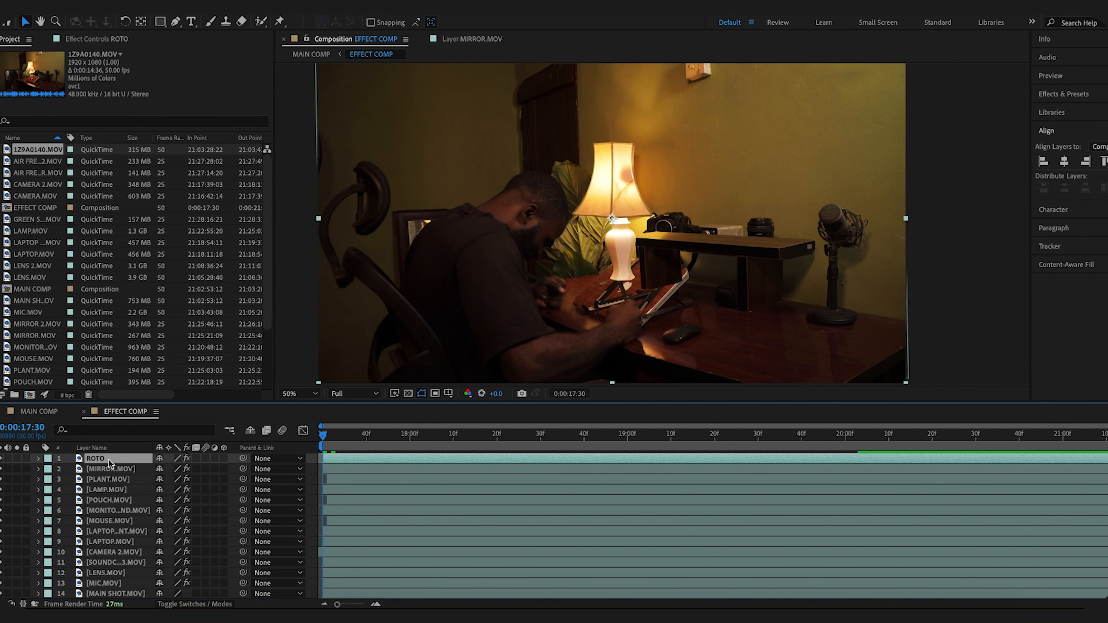
Step: Move the MIC.MOV layer directly below ROTO and the LENS.MOV layer directly below MIC.MOV
{"action": "left_click", "coordinate": [108, 583]}
{"action": "left_click_drag", "start_coordinate": [102, 585], "coordinate": [113, 475]}
{"action": "left_click_drag", "start_coordinate": [109, 584], "coordinate": [118, 486]}
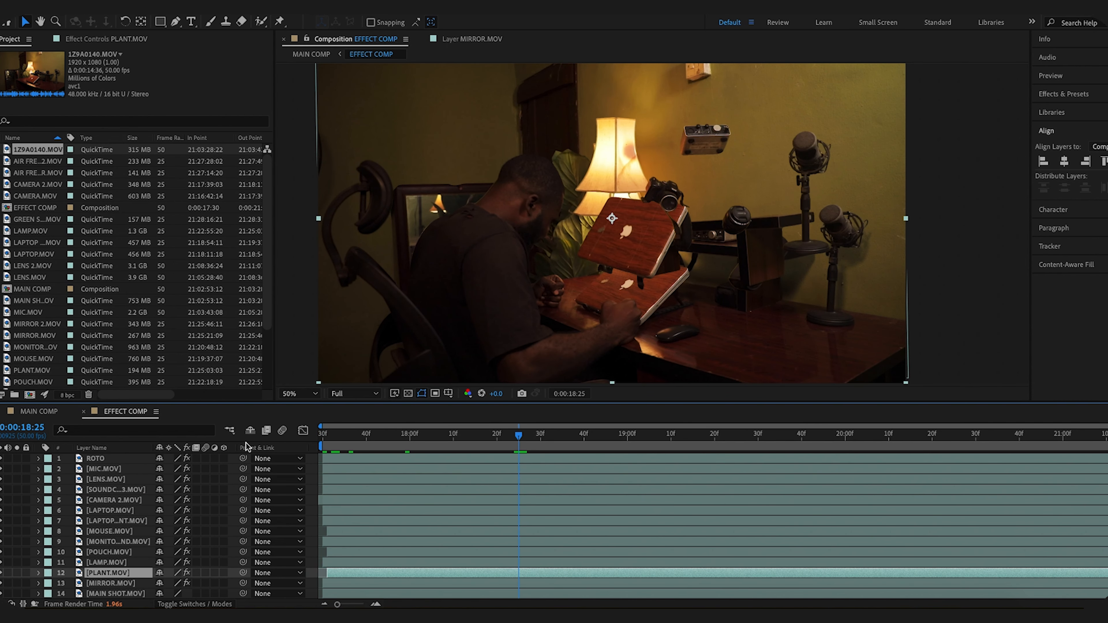
{"action": "left_click", "coordinate": [105, 478]}
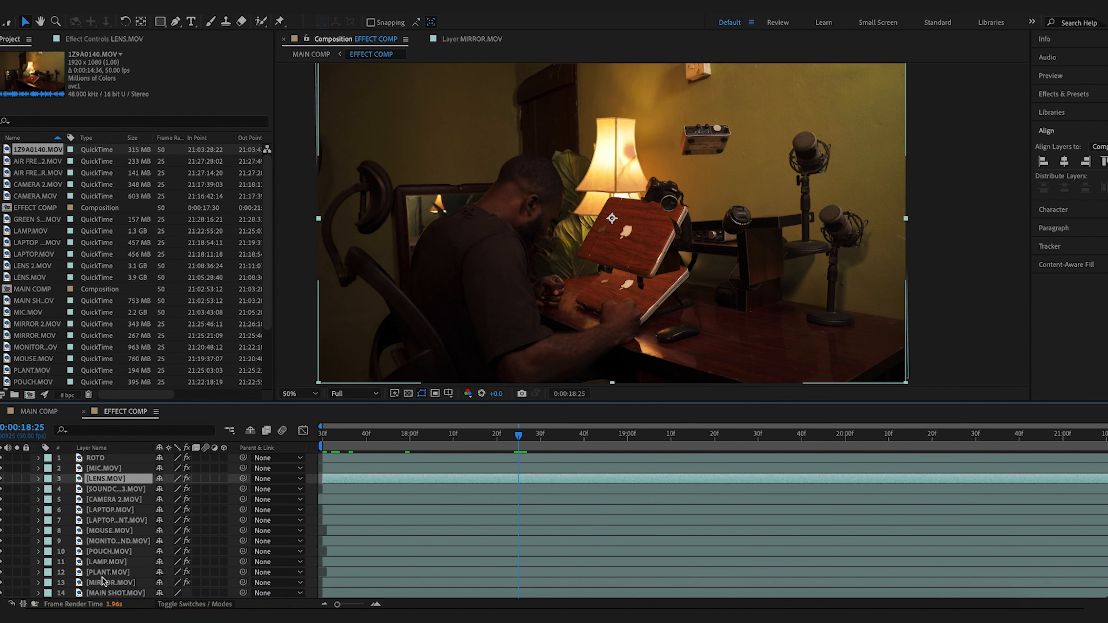
{"action": "left_click", "coordinate": [111, 594]}
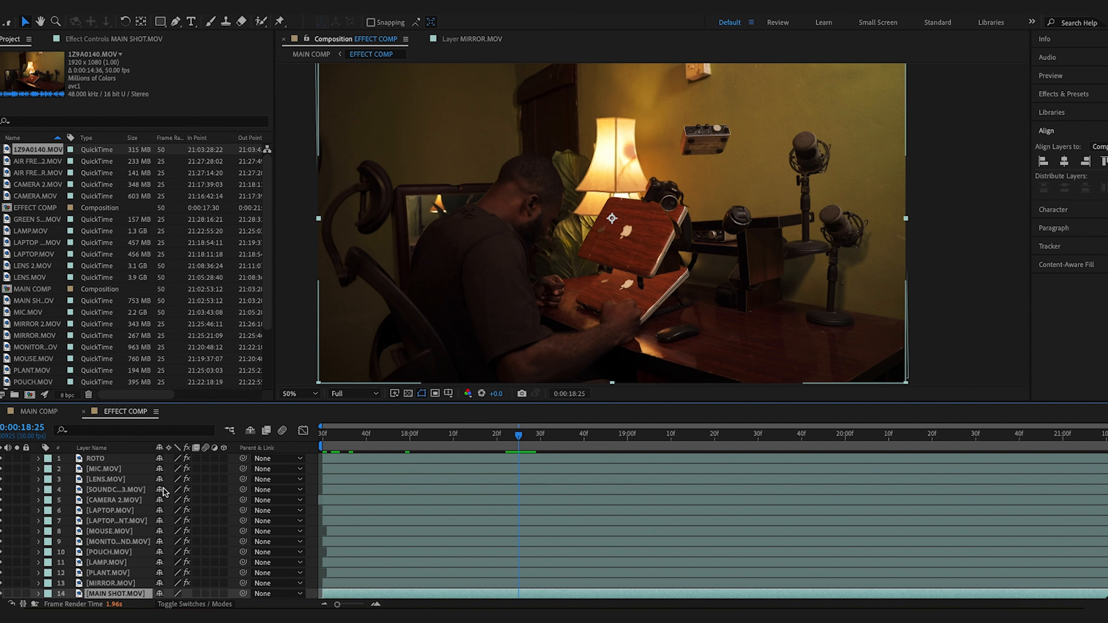
{"action": "left_click", "coordinate": [28, 243]}
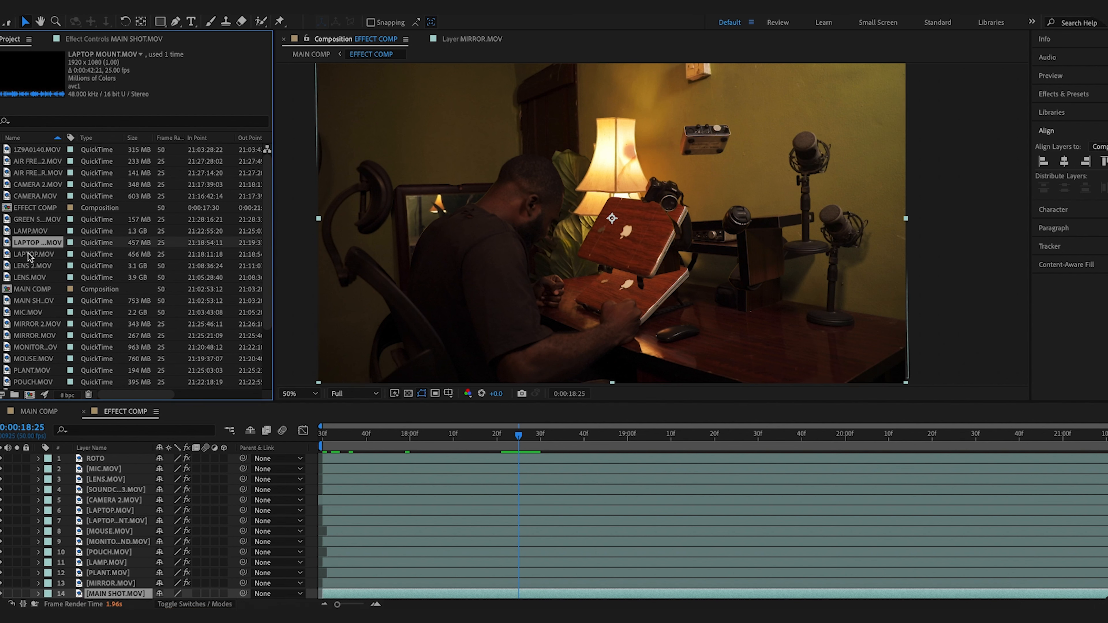
{"action": "left_click", "coordinate": [103, 479]}
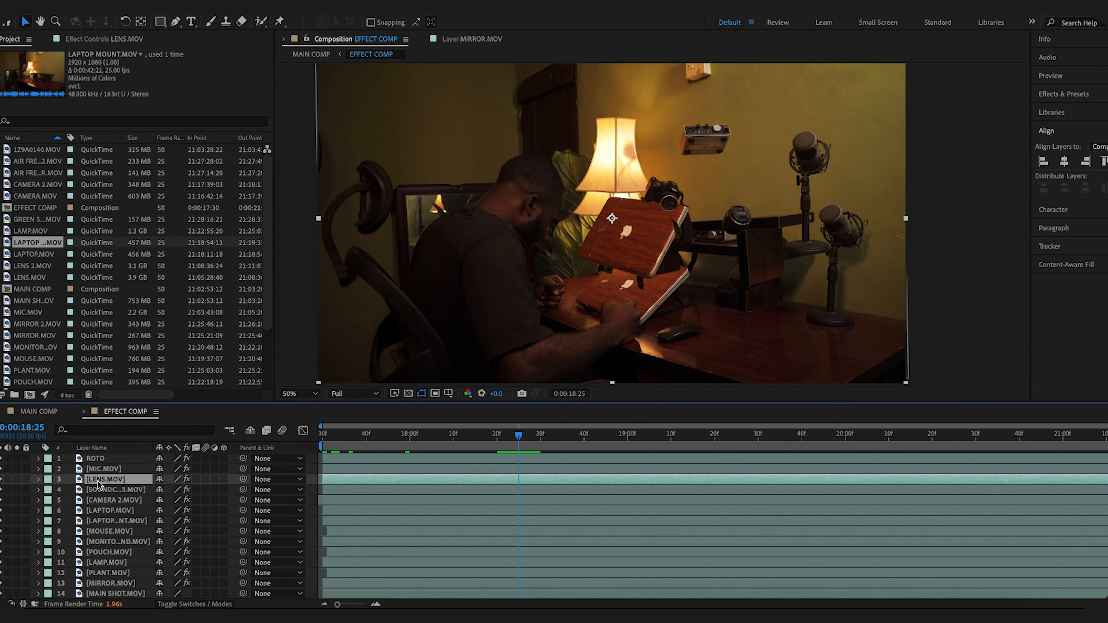
{"action": "left_click", "coordinate": [108, 469]}
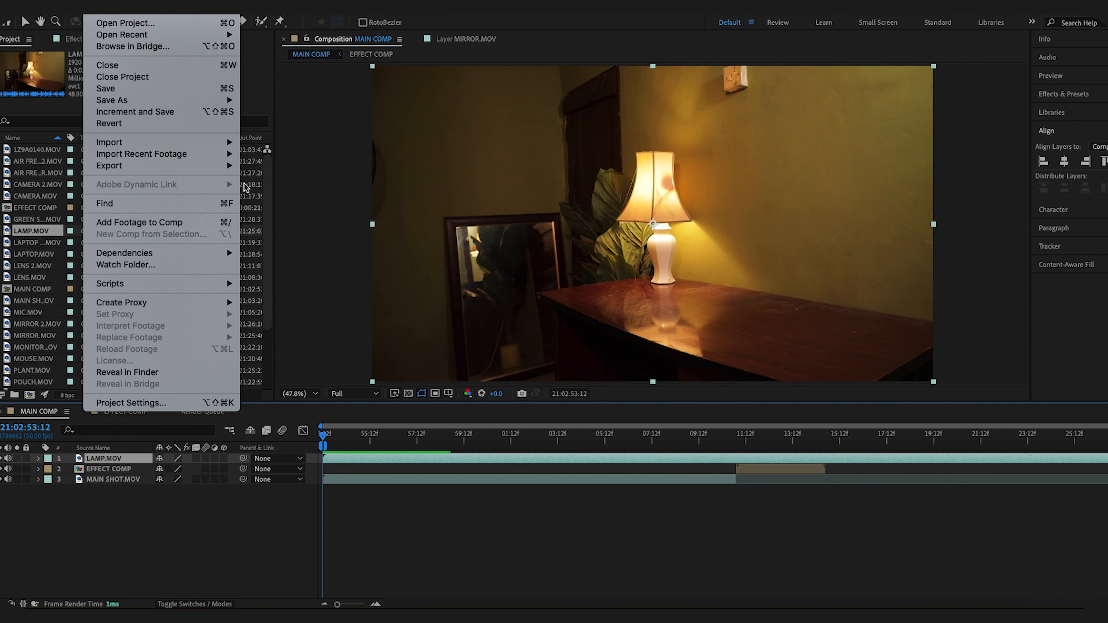
Step: Add MAIN COMP, showing the empty desk with the lamp, to the render queue with output file PLAIN in the FLYING OBJECTS folder
{"action": "mouse_move", "coordinate": [131, 168]}
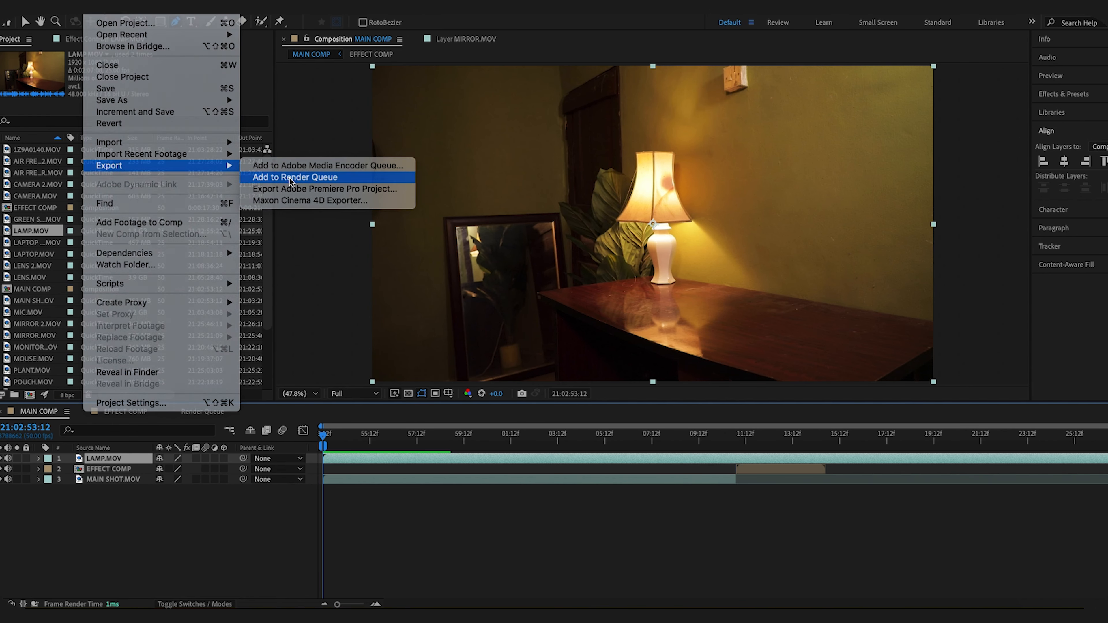
{"action": "left_click", "coordinate": [279, 179]}
{"action": "left_click", "coordinate": [296, 486]}
{"action": "type", "text": "PLAIN"}
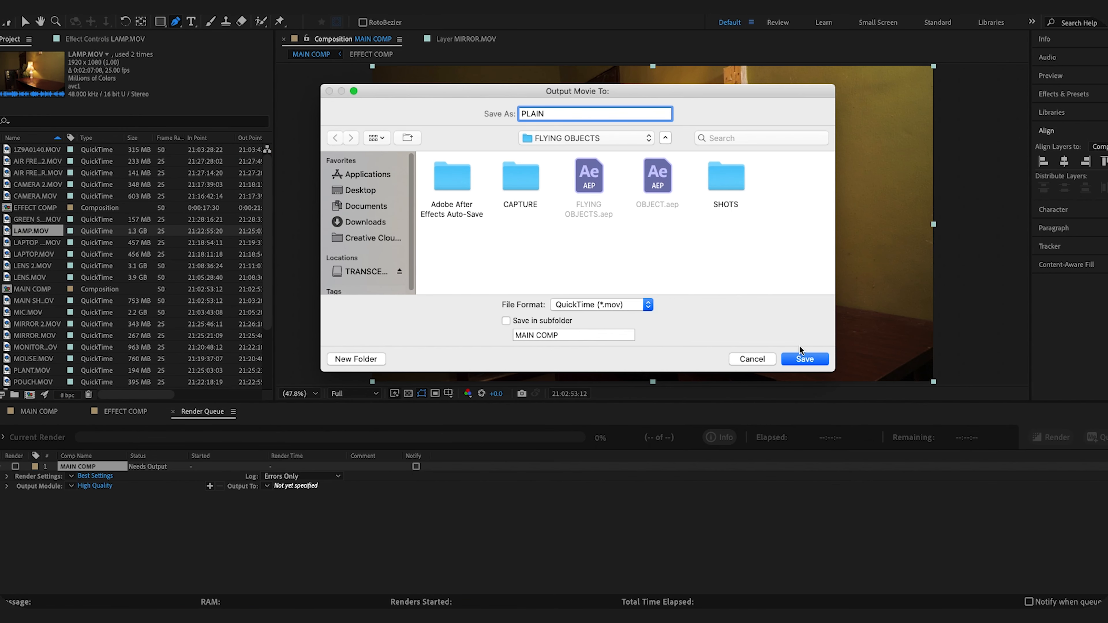
{"action": "left_click", "coordinate": [802, 356]}
Step: Change the render output of MAIN COMP to PNG images and render it
{"action": "left_click", "coordinate": [98, 486]}
{"action": "left_click", "coordinate": [544, 161]}
{"action": "left_click", "coordinate": [511, 254]}
{"action": "left_click", "coordinate": [720, 501]}
{"action": "left_click", "coordinate": [1065, 442]}
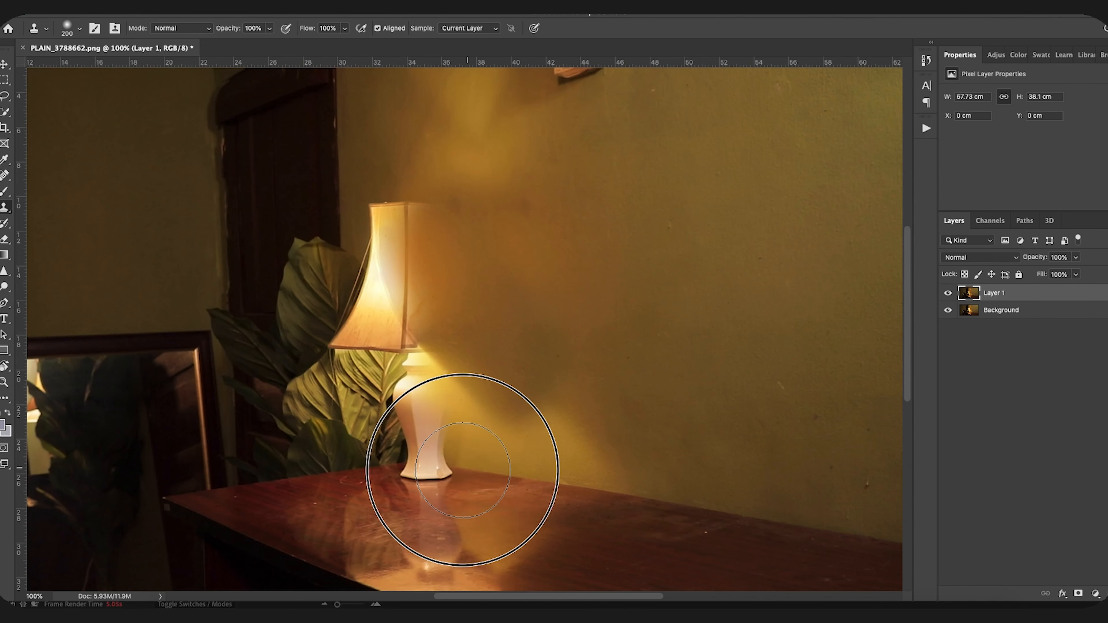
Step: Clone out the remaining lamp shade and base from Layer 1 of the PLAIN image using a smaller Clone Stamp brush
{"action": "key", "text": "bracketleft"}
{"action": "key", "text": "bracketleft"}
{"action": "key", "text": "bracketleft"}
{"action": "key", "text": "bracketleft"}
{"action": "left_click_drag", "start_coordinate": [464, 470], "coordinate": [407, 487]}
{"action": "mouse_move", "coordinate": [383, 201]}
{"action": "left_mouse_down"}
{"action": "mouse_move", "coordinate": [431, 396]}
{"action": "mouse_move", "coordinate": [425, 465]}
{"action": "left_mouse_up"}
{"action": "mouse_move", "coordinate": [394, 244]}
{"action": "left_mouse_down"}
{"action": "mouse_move", "coordinate": [342, 249]}
{"action": "mouse_move", "coordinate": [389, 349]}
{"action": "left_mouse_up"}
Step: Clone out the upper part of the mirror on Layer 1 and undo the accidental layer move
{"action": "scroll", "coordinate": [487, 395], "scroll_direction": "left", "scroll_amount": 3}
{"action": "mouse_move", "coordinate": [200, 336]}
{"action": "left_mouse_down"}
{"action": "mouse_move", "coordinate": [265, 304]}
{"action": "mouse_move", "coordinate": [168, 356]}
{"action": "mouse_move", "coordinate": [417, 301]}
{"action": "left_mouse_up"}
{"action": "scroll", "coordinate": [188, 352], "scroll_direction": "down", "scroll_amount": 3}
{"action": "key", "text": "bracketright"}
{"action": "key", "text": "bracketright"}
{"action": "left_click_drag", "start_coordinate": [446, 274], "coordinate": [394, 274]}
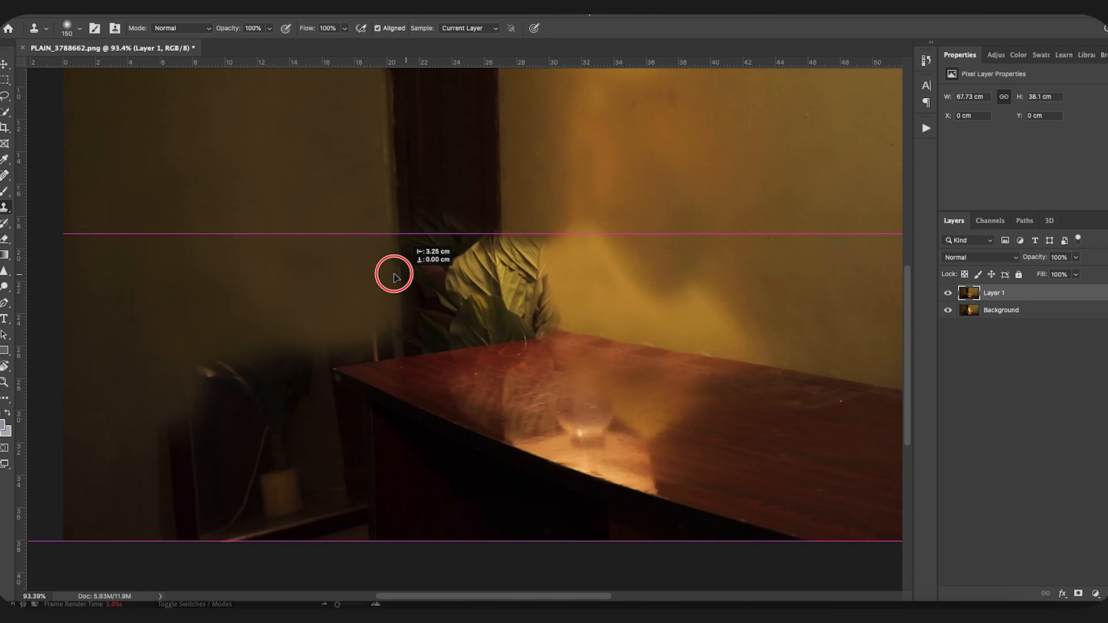
{"action": "key", "text": "super+z"}
Step: Clone out the remaining plant leaves and lower mirror parts on Layer 1
{"action": "scroll", "coordinate": [394, 273], "scroll_direction": "right", "scroll_amount": 4}
{"action": "scroll", "coordinate": [394, 274], "scroll_direction": "up", "scroll_amount": 2}
{"action": "left_click_drag", "start_coordinate": [332, 312], "coordinate": [371, 393]}
{"action": "key", "text": "super+minus"}
{"action": "key", "text": "super+minus"}
{"action": "key", "text": "super+minus"}
{"action": "key", "text": "super+plus"}
{"action": "key", "text": "super+plus"}
{"action": "left_click_drag", "start_coordinate": [238, 462], "coordinate": [229, 525]}
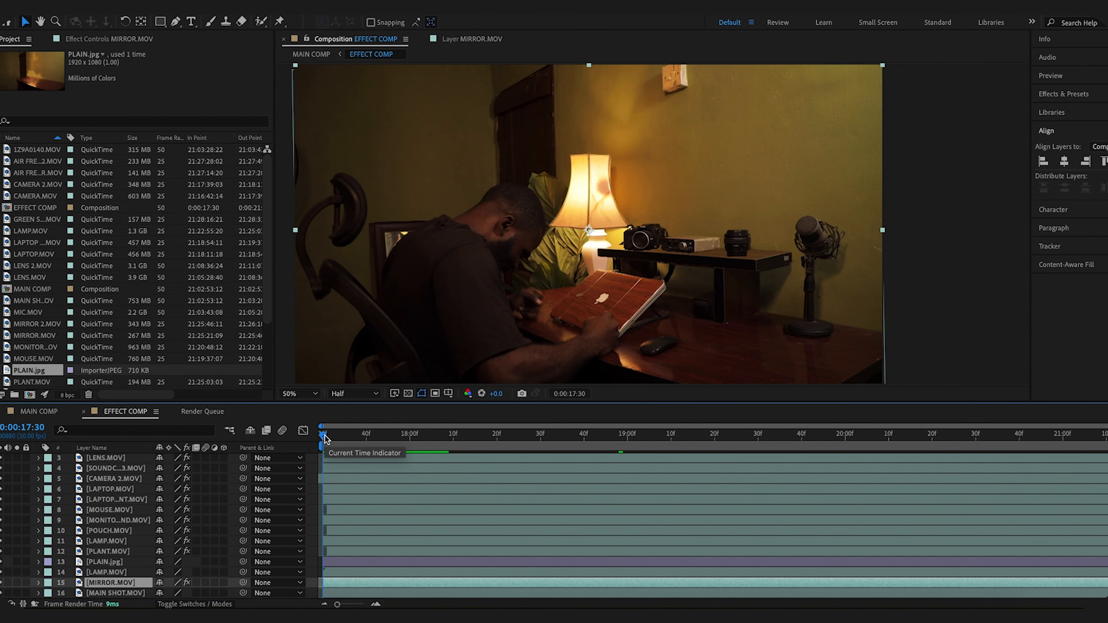
Step: Split the MIC.MOV layer in EFFECT COMP at 0:00:18:05
{"action": "mouse_move", "coordinate": [321, 444]}
{"action": "left_mouse_down"}
{"action": "mouse_move", "coordinate": [445, 447]}
{"action": "mouse_move", "coordinate": [331, 454]}
{"action": "mouse_move", "coordinate": [386, 461]}
{"action": "mouse_move", "coordinate": [305, 480]}
{"action": "mouse_move", "coordinate": [432, 475]}
{"action": "left_mouse_up"}
{"action": "scroll", "coordinate": [439, 472], "scroll_direction": "up", "scroll_amount": 2}
{"action": "left_click", "coordinate": [441, 470]}
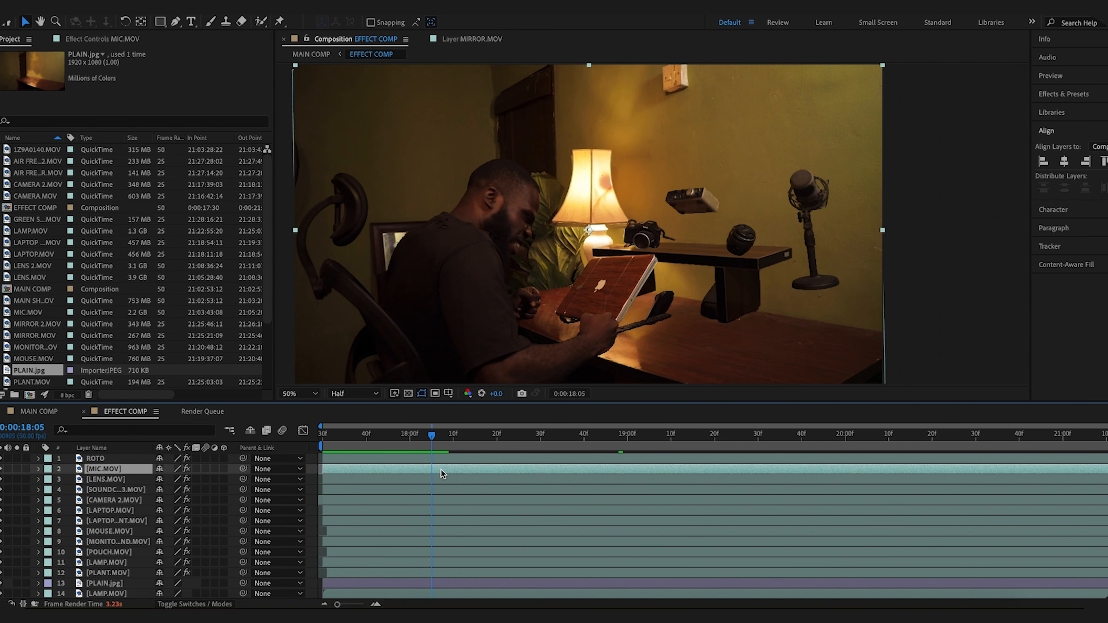
{"action": "key", "text": "super+shift+d"}
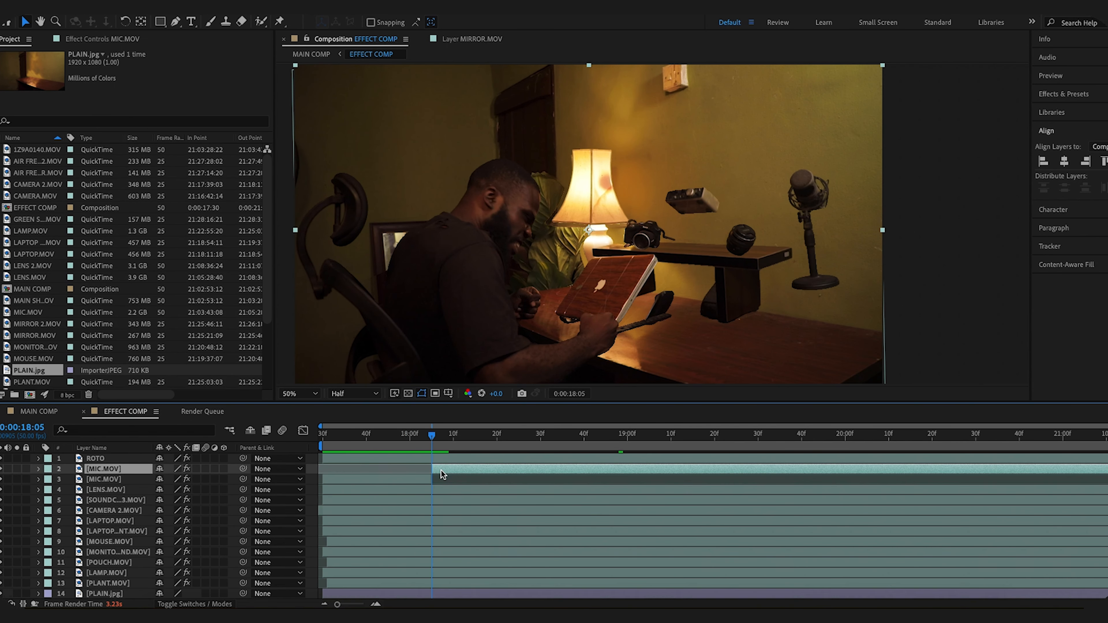
Step: Time-stretch the first MIC.MOV segment so it ends at 0:00:17:40 and butt the second segment against it
{"action": "right_click", "coordinate": [399, 480]}
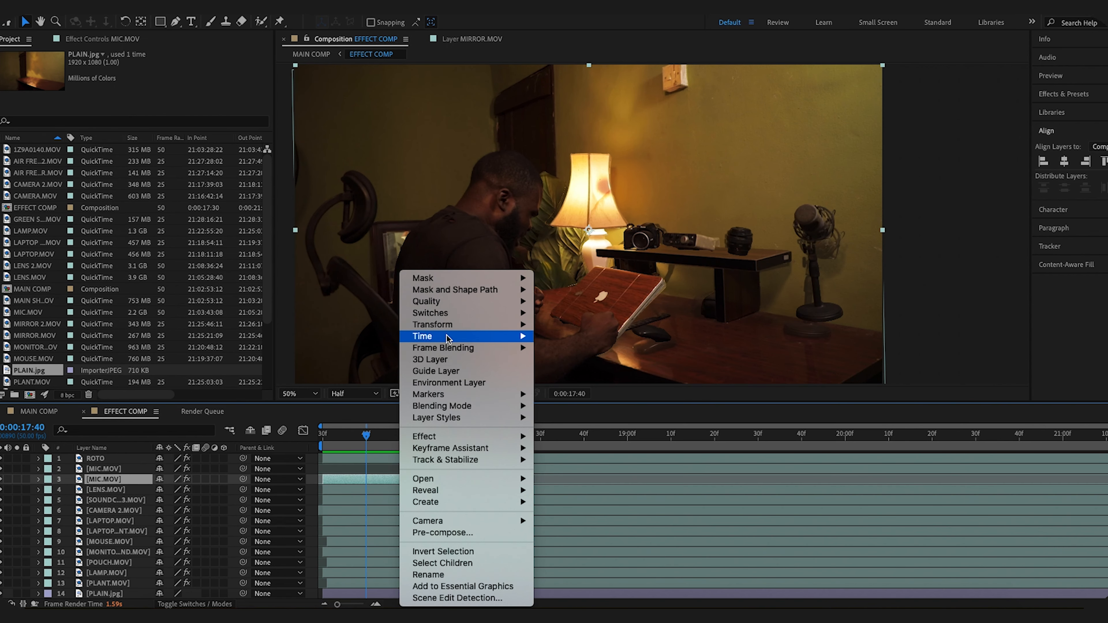
{"action": "mouse_move", "coordinate": [448, 336]}
{"action": "left_click", "coordinate": [575, 372]}
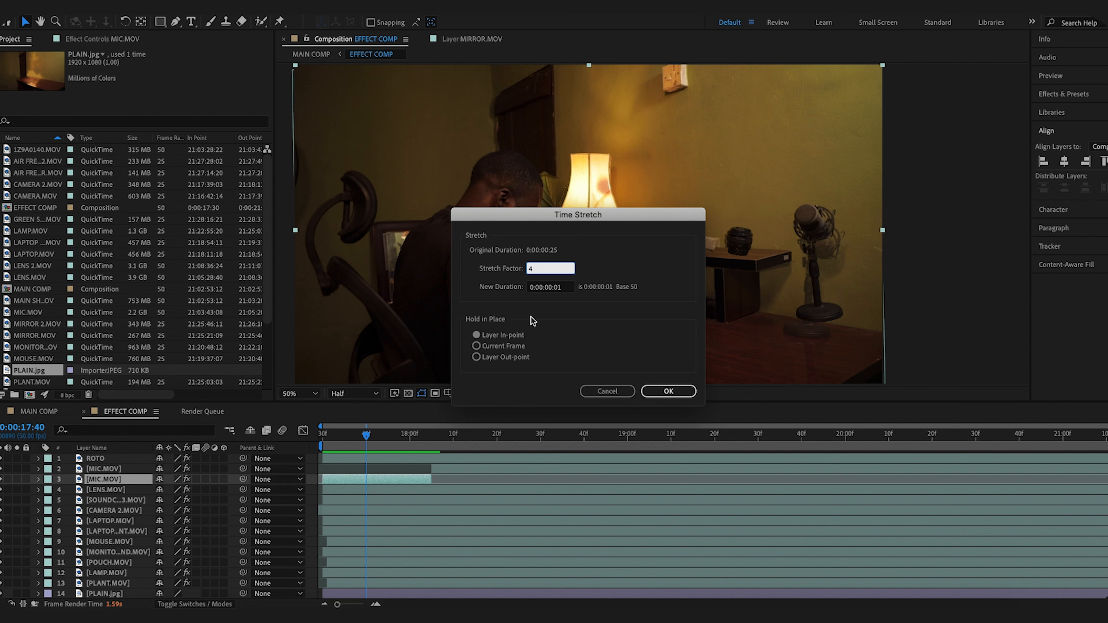
{"action": "left_click", "coordinate": [650, 393]}
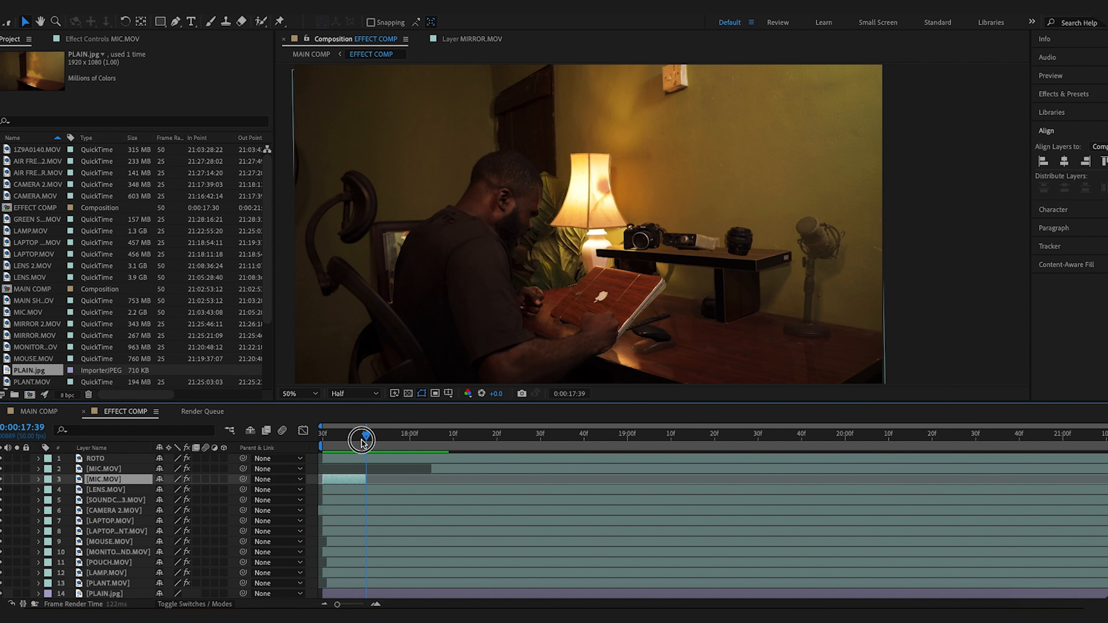
Step: Scrub to find where the lens floats and split the LENS.MOV layer at 0:00:18:25
{"action": "left_click", "coordinate": [308, 489]}
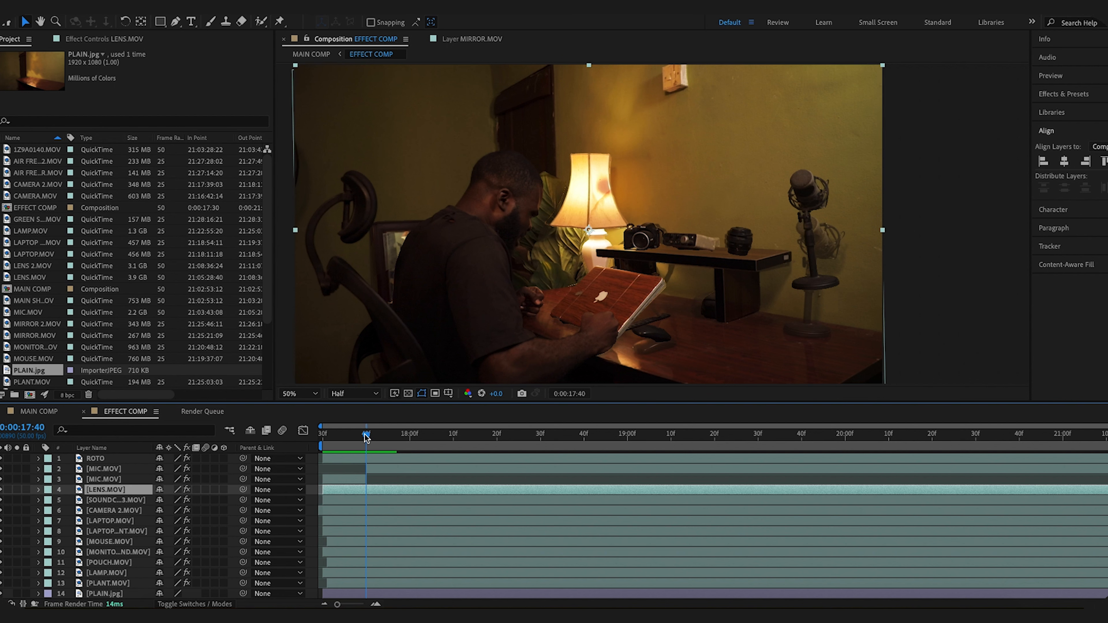
{"action": "left_click_drag", "start_coordinate": [366, 434], "coordinate": [619, 448]}
{"action": "left_click", "coordinate": [622, 452]}
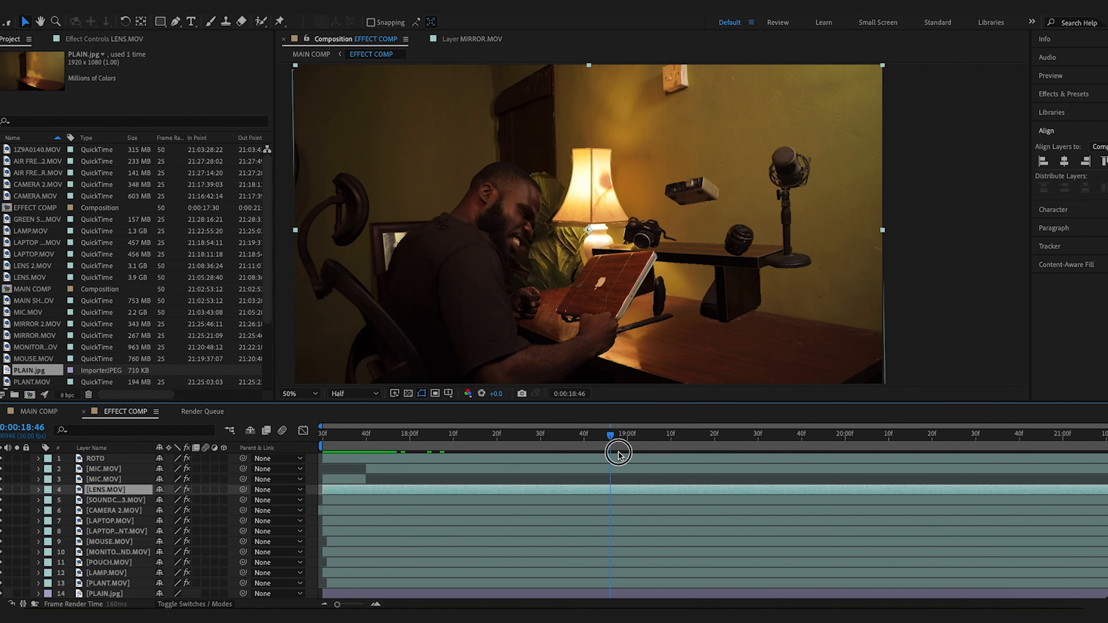
{"action": "left_click_drag", "start_coordinate": [623, 437], "coordinate": [519, 440]}
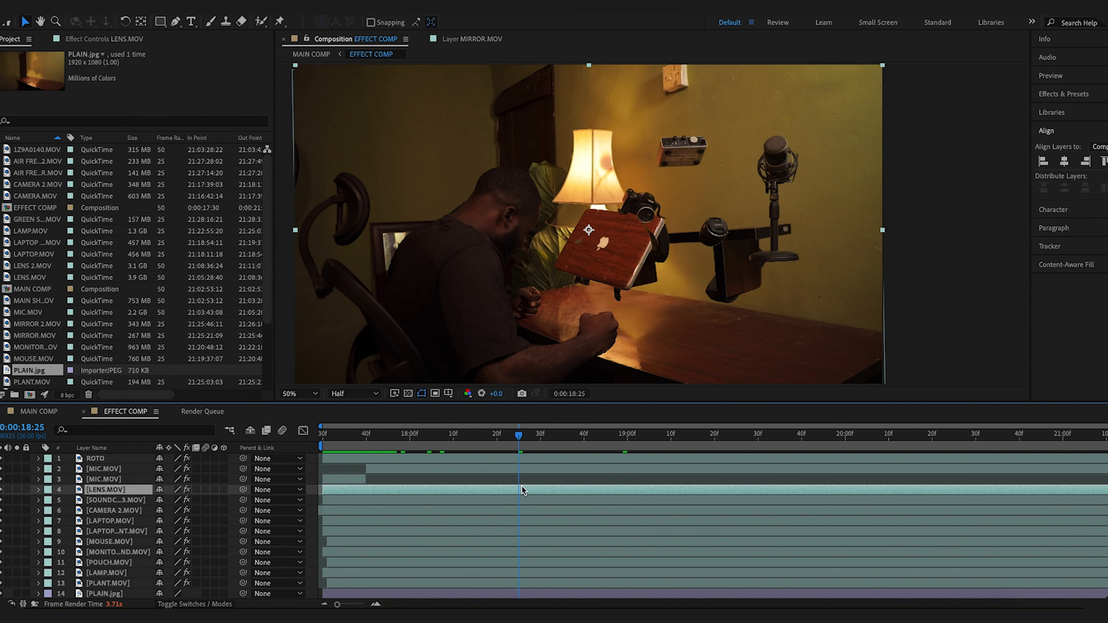
{"action": "key", "text": "ctrl+shift+d"}
Step: Time-stretch the first LENS.MOV segment to end at about 0:00:17:41 and butt the second segment against it
{"action": "left_click", "coordinate": [508, 500]}
{"action": "right_click", "coordinate": [382, 500]}
{"action": "mouse_move", "coordinate": [419, 337]}
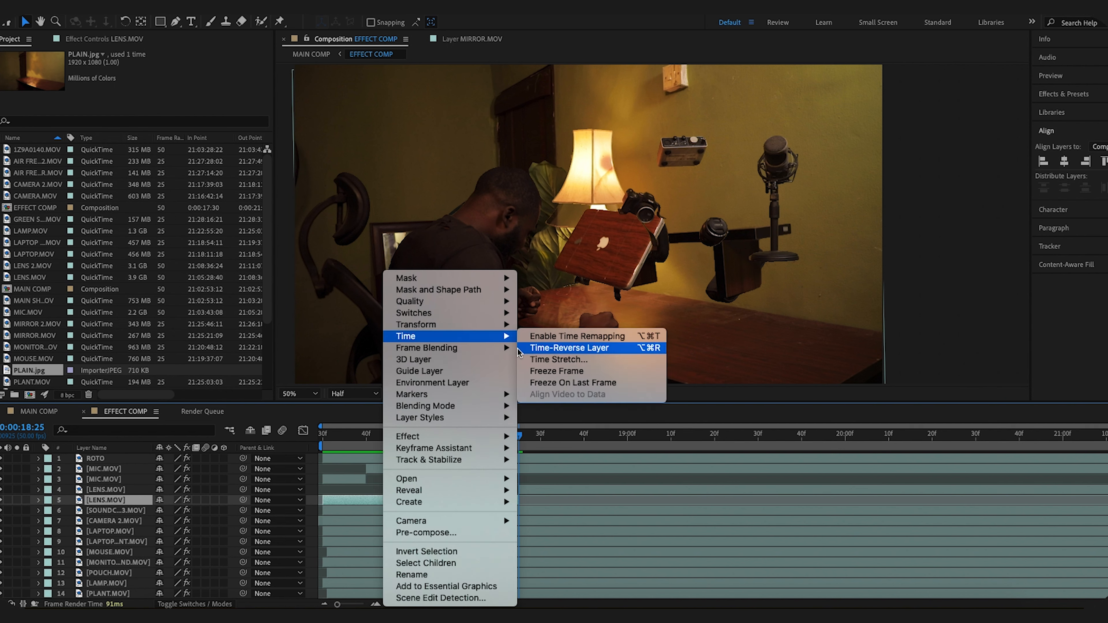
{"action": "left_click", "coordinate": [539, 359]}
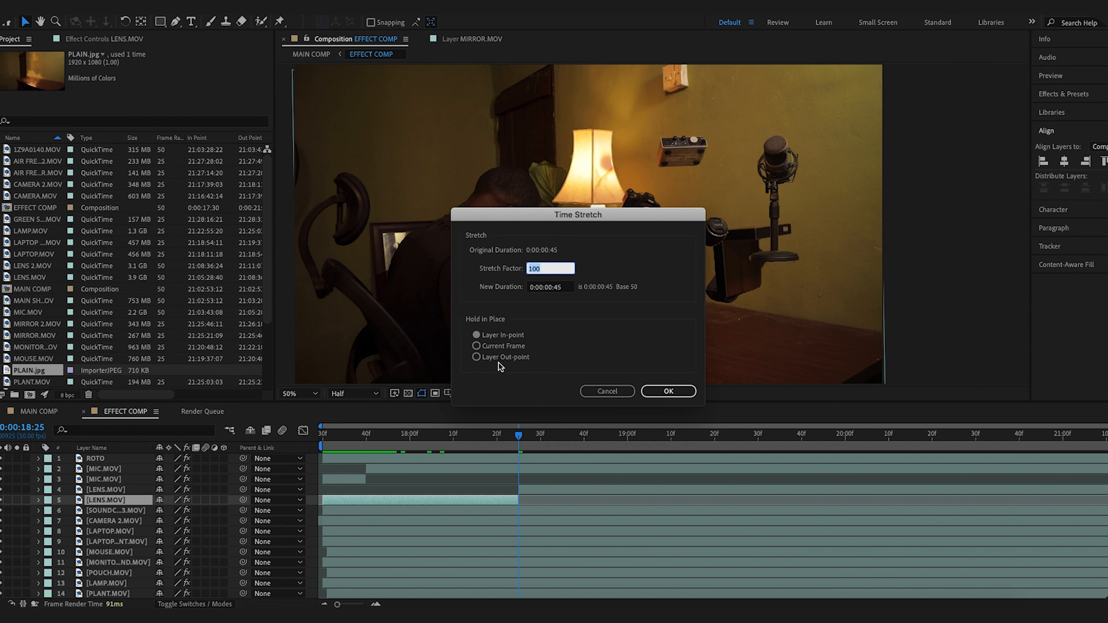
{"action": "left_click", "coordinate": [661, 391]}
{"action": "right_click", "coordinate": [368, 500]}
{"action": "mouse_move", "coordinate": [416, 337]}
{"action": "left_click", "coordinate": [539, 358]}
Step: Split SOUNDCARD 3.MOV, shorten its first segment to about 0:00:17:39, and scrub for the split point of CAMERA 2.MOV
{"action": "left_click", "coordinate": [395, 510]}
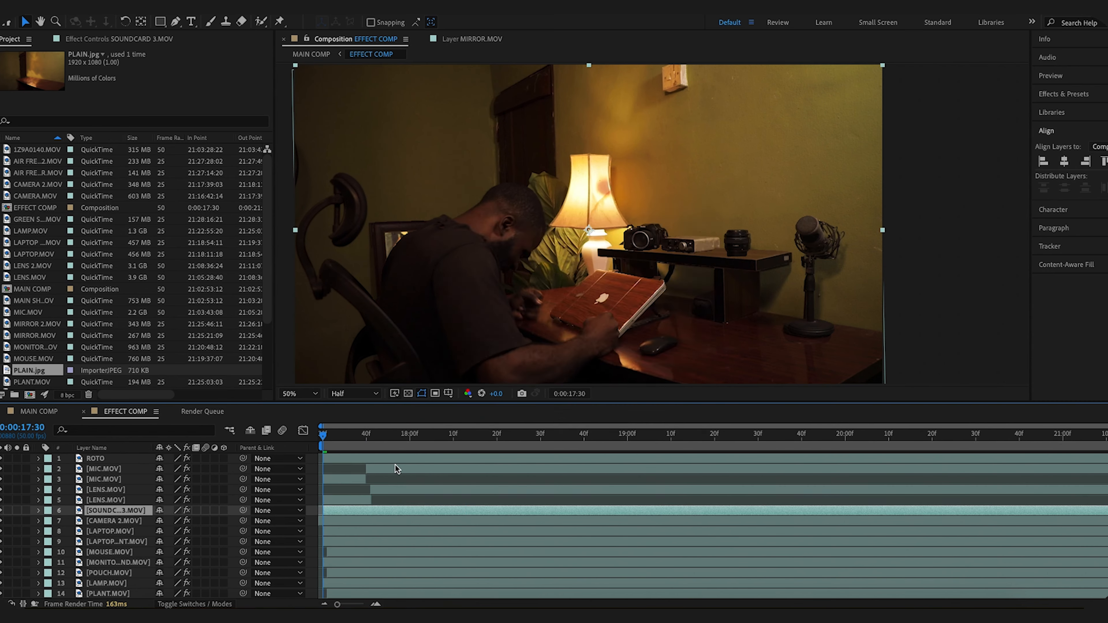
{"action": "left_click_drag", "start_coordinate": [395, 436], "coordinate": [607, 461]}
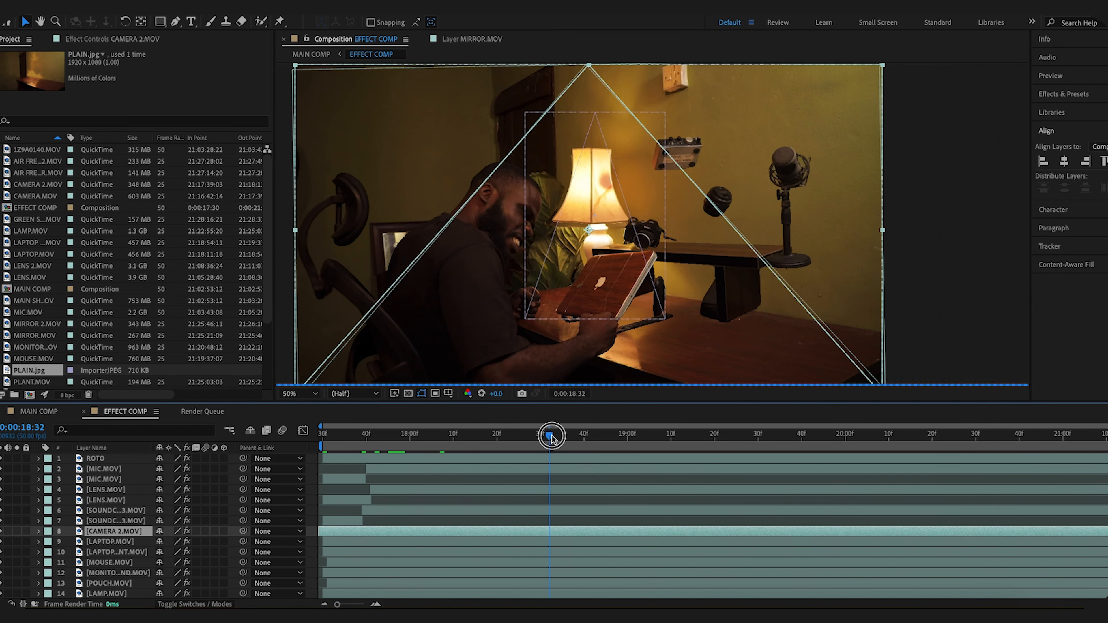
{"action": "left_click_drag", "start_coordinate": [549, 434], "coordinate": [479, 434]}
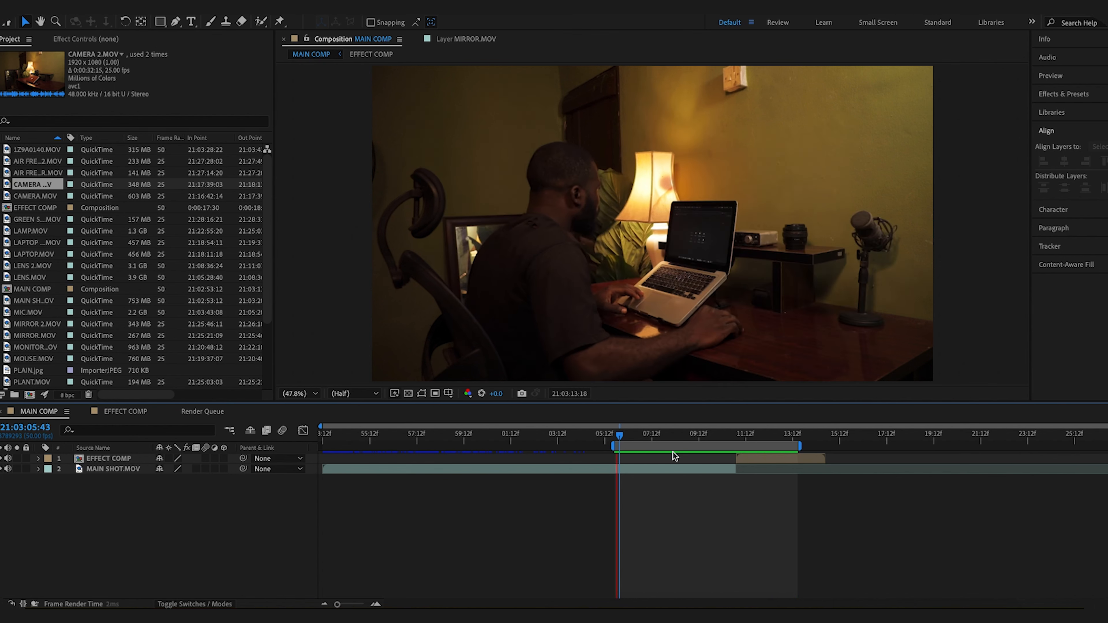
Step: Set a starting Position keyframe on the second MIRROR.MOV segment of EFFECT COMP at 0:00:17:41
{"action": "left_click", "coordinate": [727, 438]}
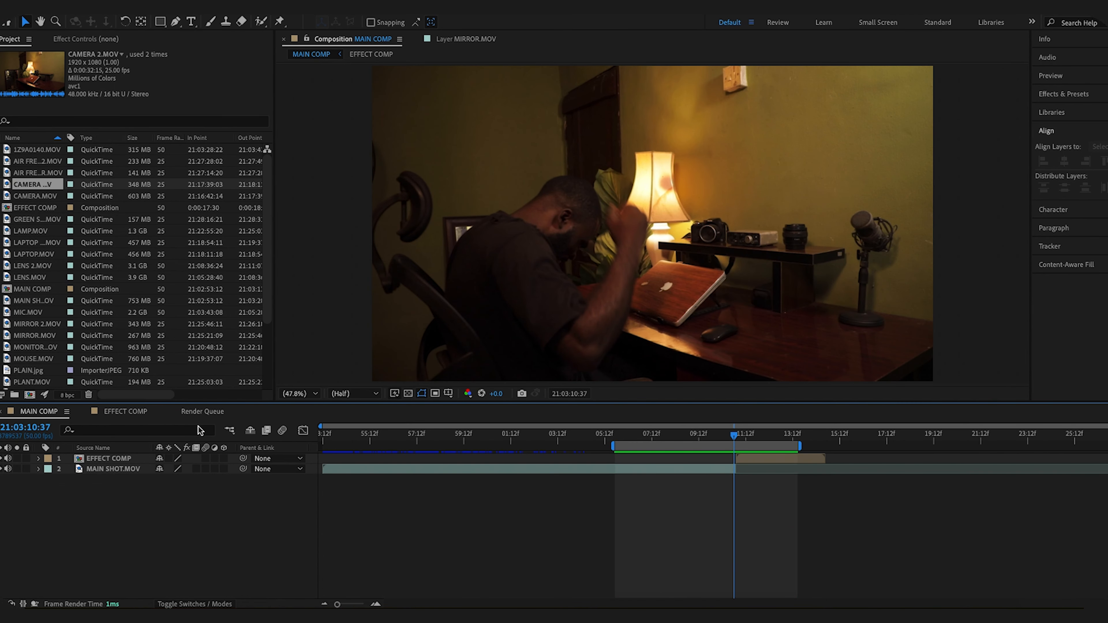
{"action": "left_click", "coordinate": [126, 413]}
{"action": "left_click", "coordinate": [564, 435]}
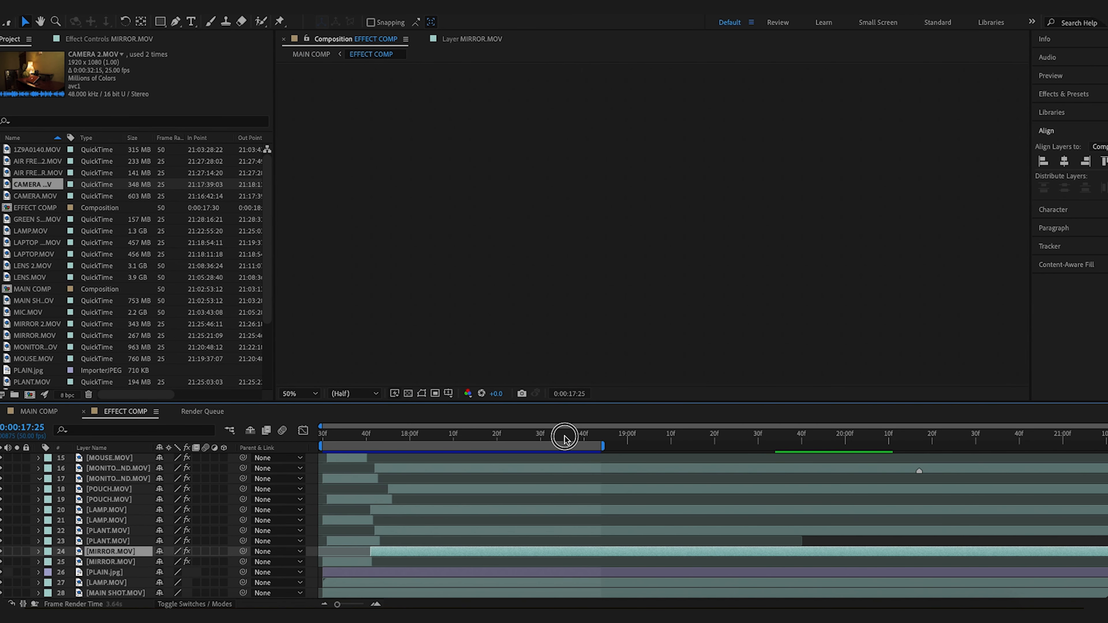
{"action": "left_click_drag", "start_coordinate": [392, 433], "coordinate": [370, 446]}
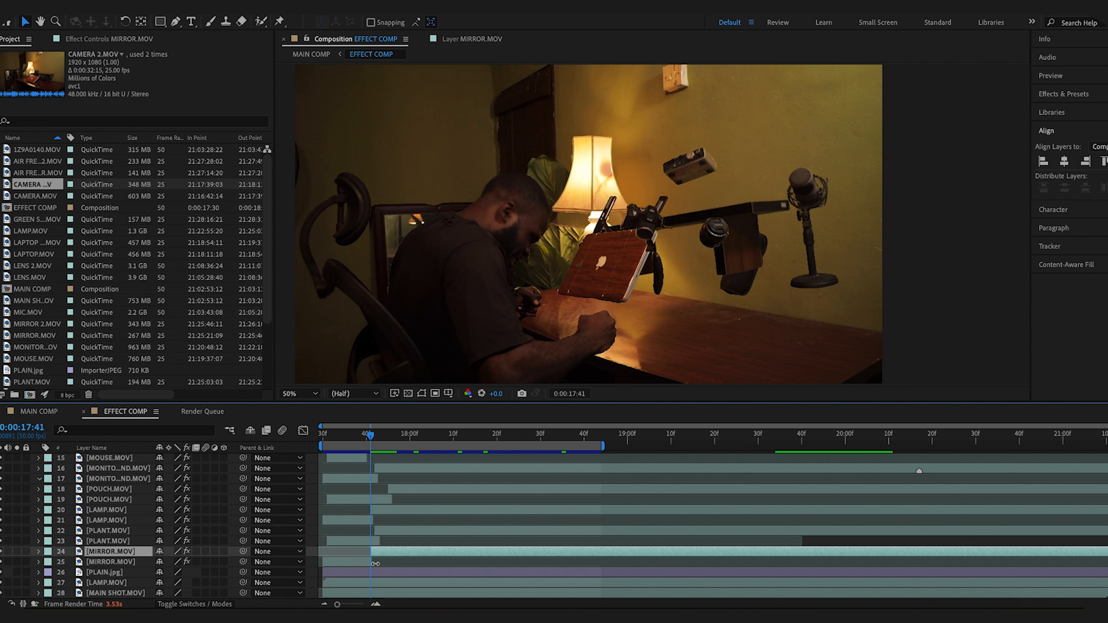
{"action": "key", "text": "p"}
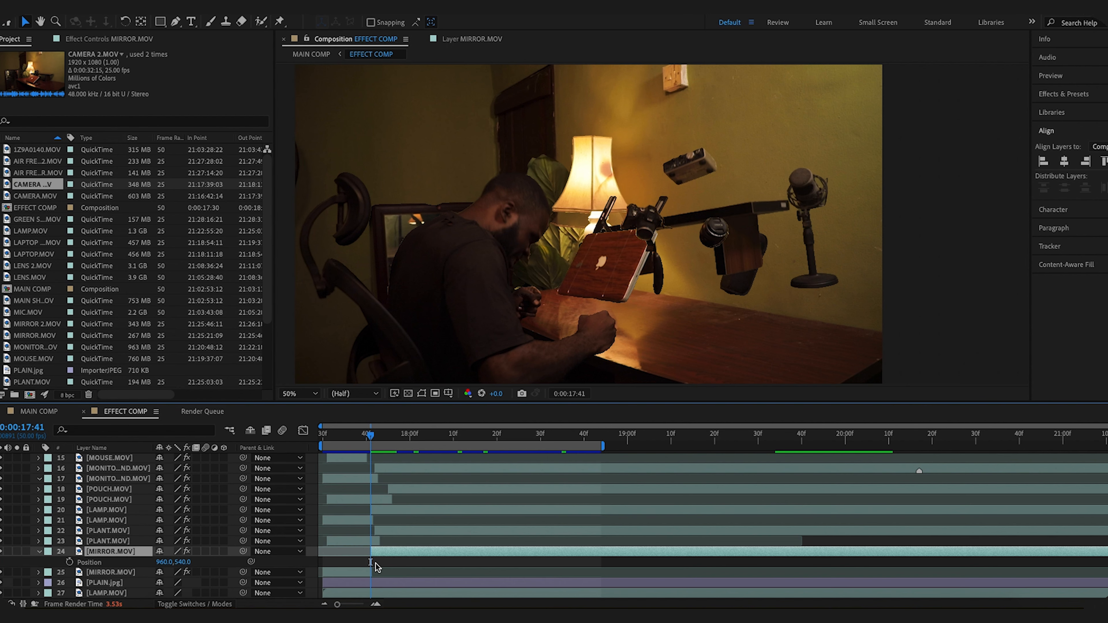
{"action": "left_click", "coordinate": [69, 563]}
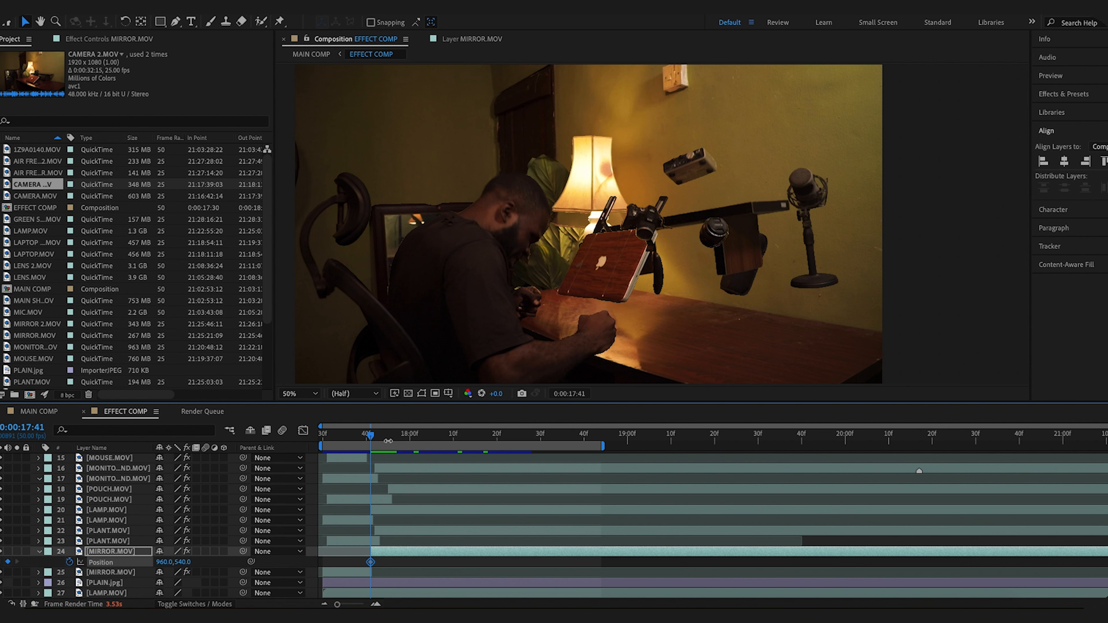
Step: Shift the second MIRROR.MOV segment's vertical Position at 0:00:18:44 to animate its drift
{"action": "left_click_drag", "start_coordinate": [432, 442], "coordinate": [600, 483]}
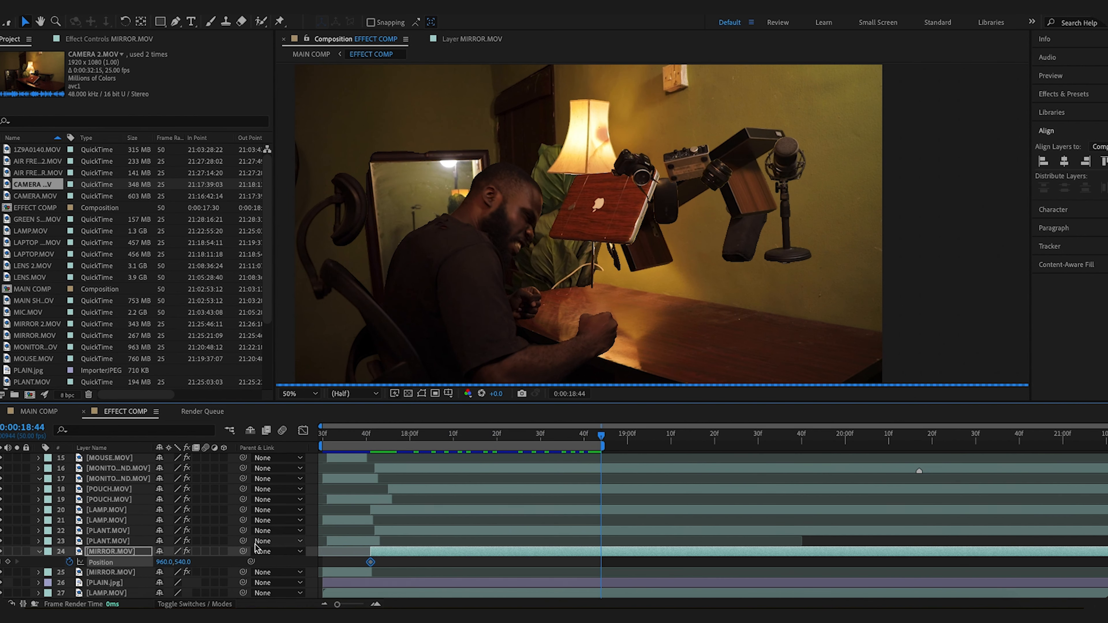
{"action": "left_click_drag", "start_coordinate": [187, 563], "coordinate": [152, 563]}
{"action": "left_click", "coordinate": [598, 510]}
{"action": "left_click", "coordinate": [598, 489]}
Step: Animate the Position of the second MIC.MOV, LENS.MOV and SOUNDCARD 3.MOV segments with end values at 0:00:18:44
{"action": "scroll", "coordinate": [598, 489], "scroll_direction": "up", "scroll_amount": 8}
{"action": "left_click", "coordinate": [391, 469]}
{"action": "mouse_move", "coordinate": [183, 479]}
{"action": "left_mouse_down"}
{"action": "mouse_move", "coordinate": [97, 483]}
{"action": "mouse_move", "coordinate": [187, 479]}
{"action": "left_mouse_up"}
{"action": "left_click_drag", "start_coordinate": [176, 511], "coordinate": [109, 511]}
{"action": "left_click", "coordinate": [116, 531]}
{"action": "left_click", "coordinate": [69, 542]}
{"action": "left_click_drag", "start_coordinate": [182, 542], "coordinate": [135, 541]}
{"action": "mouse_move", "coordinate": [164, 511]}
{"action": "left_mouse_down"}
{"action": "mouse_move", "coordinate": [260, 518]}
{"action": "mouse_move", "coordinate": [144, 511]}
{"action": "left_mouse_up"}
Step: Enable Position keyframes on the second LAPTOP.MOV segment and adjust its vertical value
{"action": "left_click", "coordinate": [69, 573]}
{"action": "mouse_move", "coordinate": [182, 573]}
{"action": "left_mouse_down"}
{"action": "mouse_move", "coordinate": [72, 573]}
{"action": "mouse_move", "coordinate": [30, 596]}
{"action": "mouse_move", "coordinate": [175, 582]}
{"action": "left_mouse_up"}
{"action": "left_click", "coordinate": [117, 593]}
Step: Reveal the Position property of the remaining floating object layers lower in the EFFECT COMP stack
{"action": "scroll", "coordinate": [126, 567], "scroll_direction": "down", "scroll_amount": 5}
{"action": "left_click", "coordinate": [122, 561]}
{"action": "key", "text": "p"}
{"action": "left_click", "coordinate": [116, 592]}
{"action": "key", "text": "p"}
{"action": "scroll", "coordinate": [131, 580], "scroll_direction": "down", "scroll_amount": 3}
{"action": "left_click", "coordinate": [116, 574]}
Step: Preview the EFFECT COMP animation from its beginning
{"action": "scroll", "coordinate": [117, 567], "scroll_direction": "up", "scroll_amount": 8}
{"action": "key", "text": "Home"}
{"action": "key", "text": "space"}
Step: Move both MOUSE.MOV segments directly below ROTO in the layer stack and preview the composition
{"action": "scroll", "coordinate": [118, 546], "scroll_direction": "down", "scroll_amount": 8}
{"action": "left_click", "coordinate": [116, 542]}
{"action": "left_click", "coordinate": [116, 552], "text": "shift"}
{"action": "left_click_drag", "start_coordinate": [116, 546], "coordinate": [116, 464]}
{"action": "key", "text": "space"}
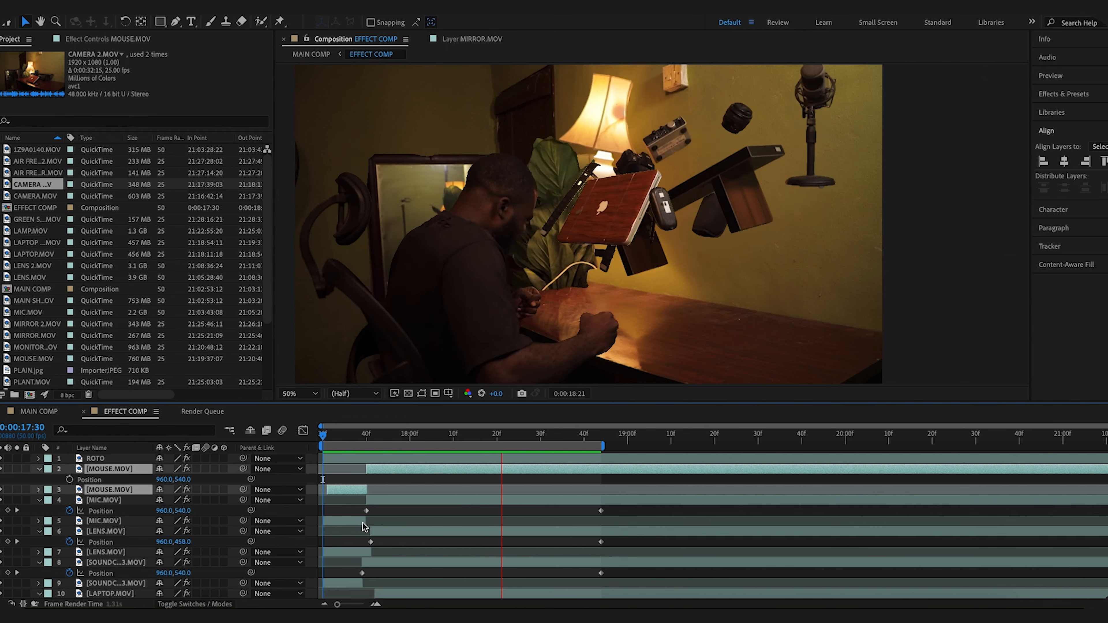
{"action": "left_click", "coordinate": [303, 448]}
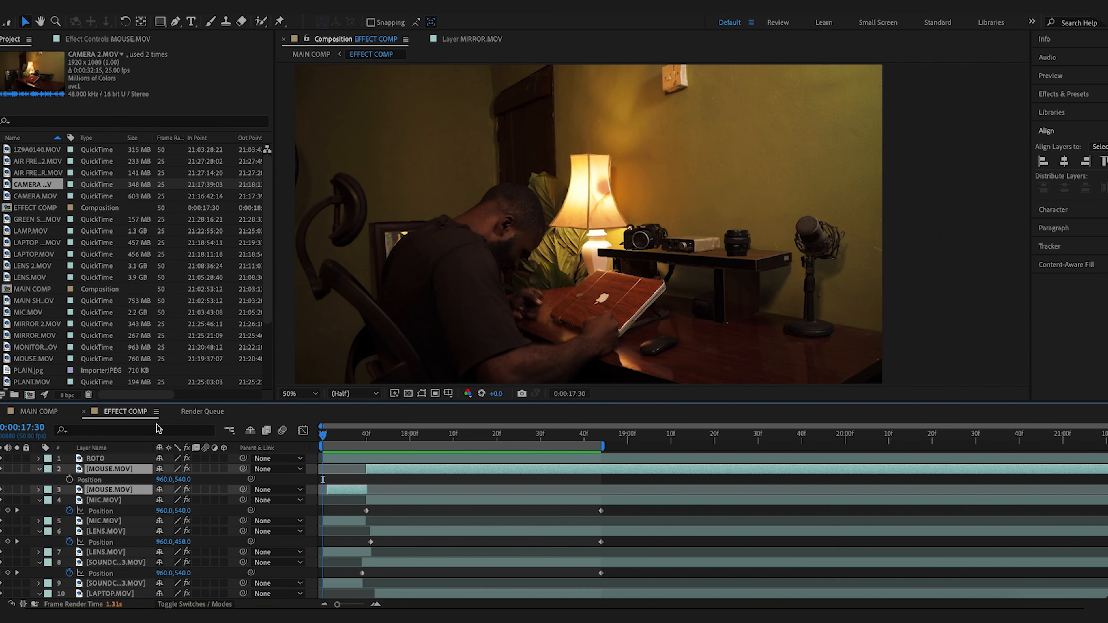
Step: Switch to MAIN COMP and draw a small elliptical mask on the top EFFECT COMP layer, over the laptop lid beside the man's fist
{"action": "left_click", "coordinate": [48, 413]}
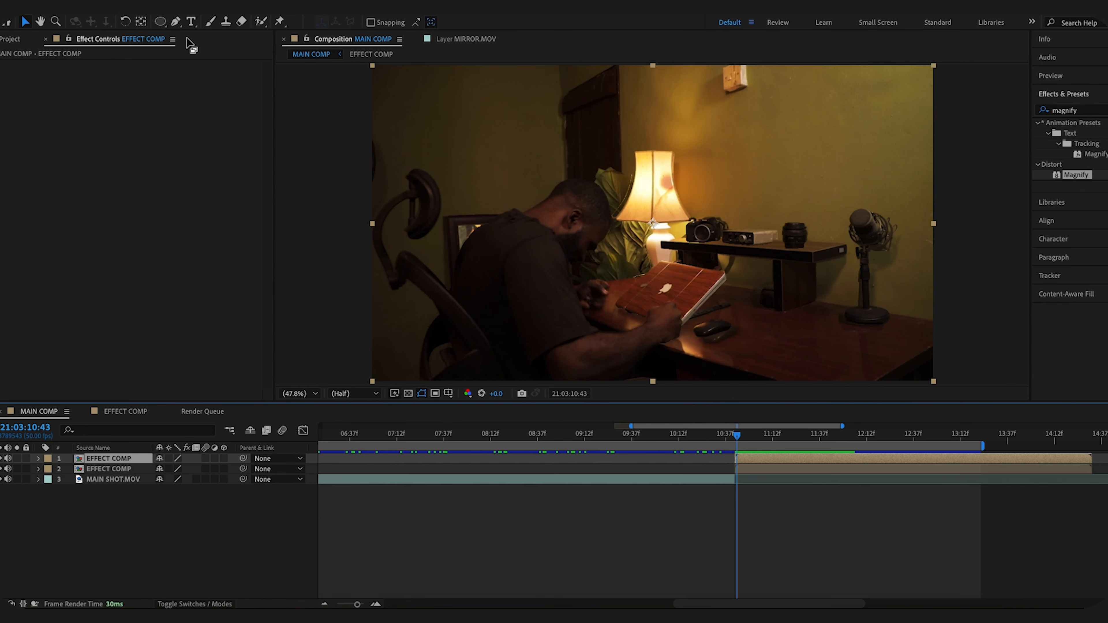
{"action": "left_click", "coordinate": [160, 21]}
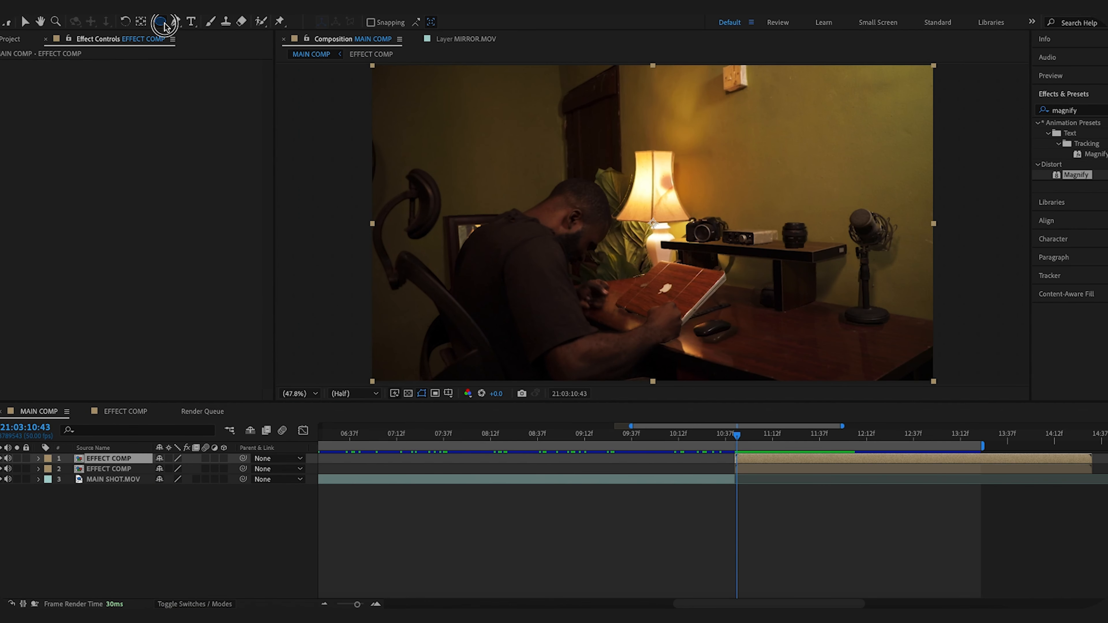
{"action": "scroll", "coordinate": [653, 300], "scroll_direction": "up", "scroll_amount": 3}
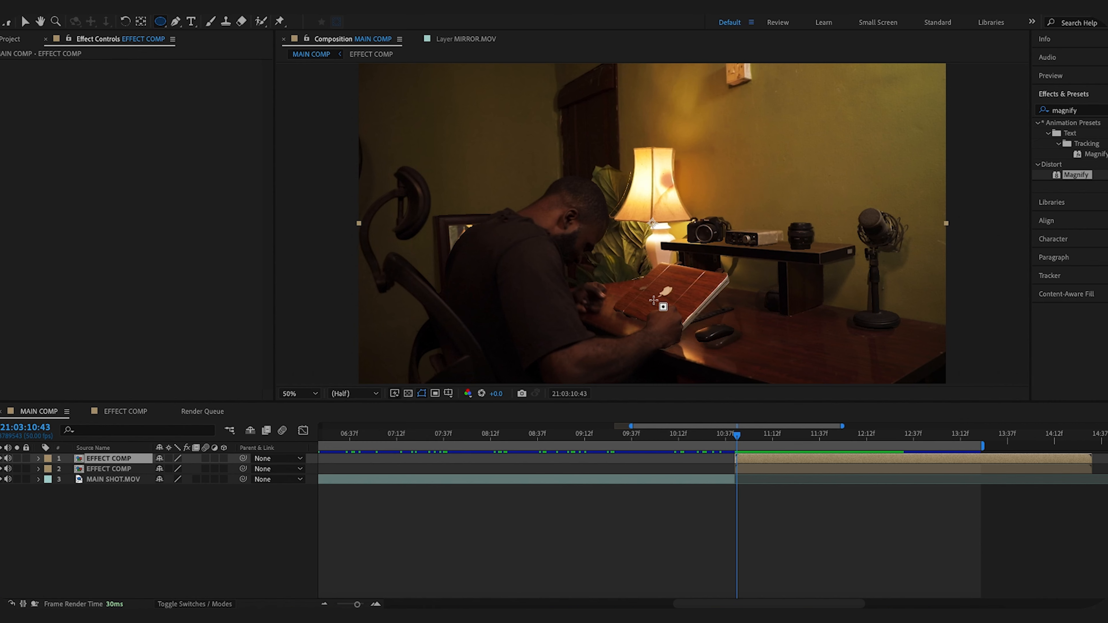
{"action": "key", "text": "space"}
{"action": "left_click_drag", "start_coordinate": [643, 310], "coordinate": [635, 131]}
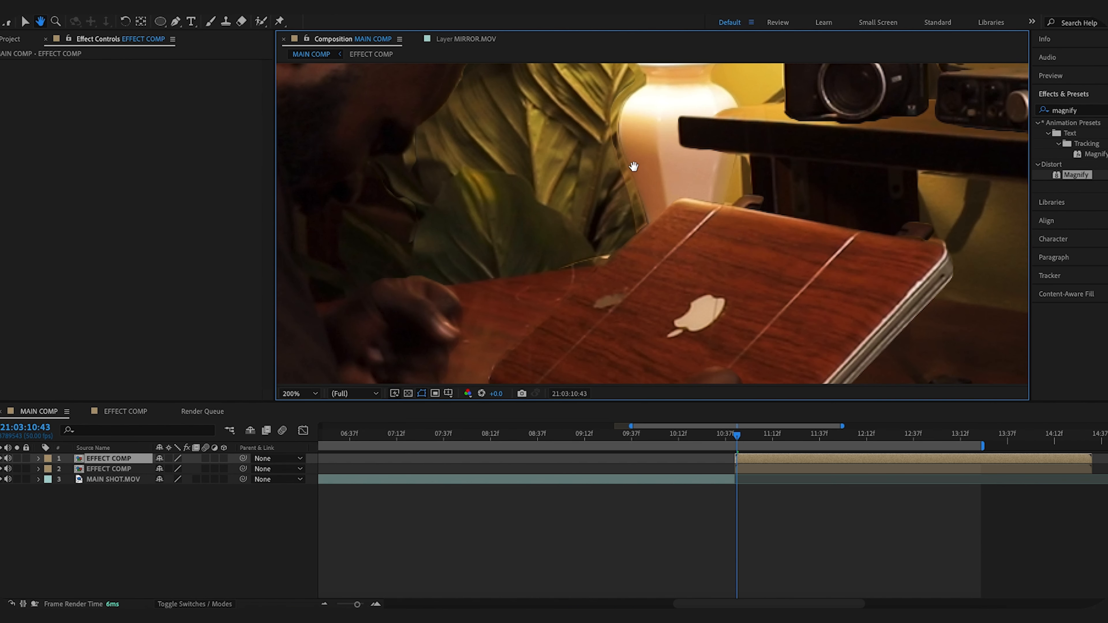
{"action": "left_click_drag", "start_coordinate": [638, 280], "coordinate": [627, 143]}
{"action": "left_click_drag", "start_coordinate": [634, 197], "coordinate": [637, 179]}
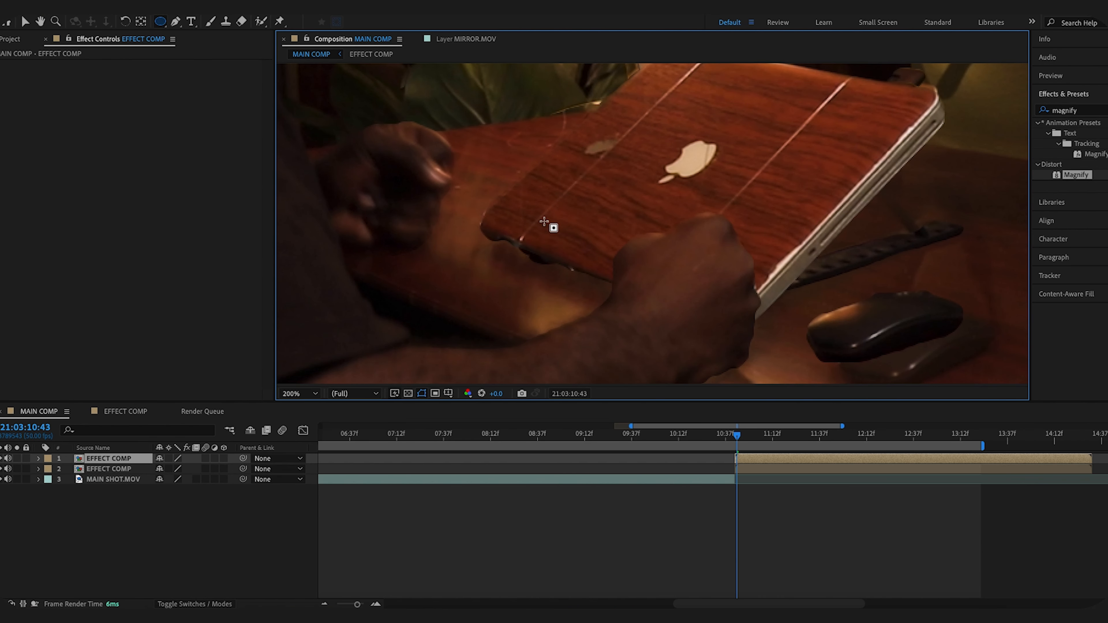
{"action": "left_click_drag", "start_coordinate": [548, 227], "coordinate": [613, 253]}
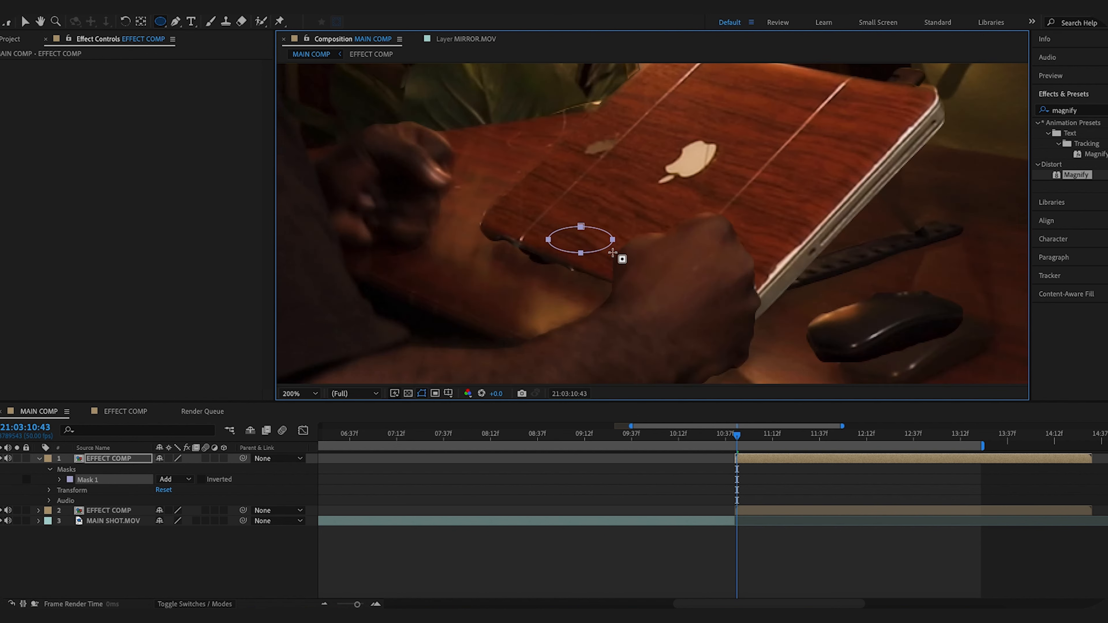
Step: Enable Mask Path keyframing for Mask 1 and move the keyframe one frame earlier, to the start of the top EFFECT COMP layer
{"action": "left_click", "coordinate": [93, 459]}
{"action": "left_click", "coordinate": [60, 479]}
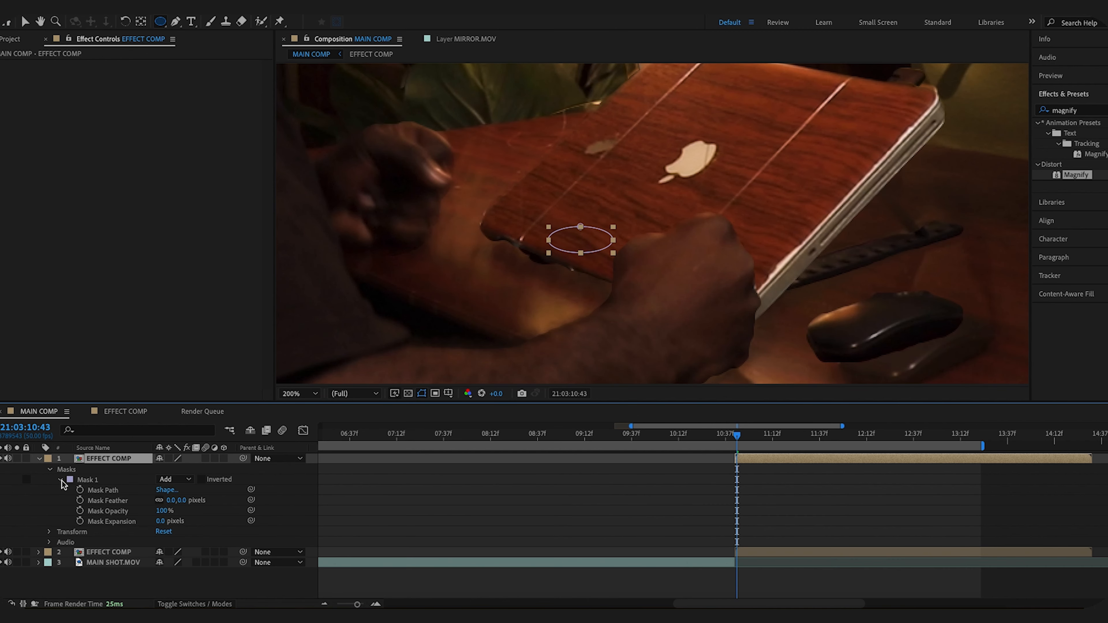
{"action": "left_click", "coordinate": [80, 490]}
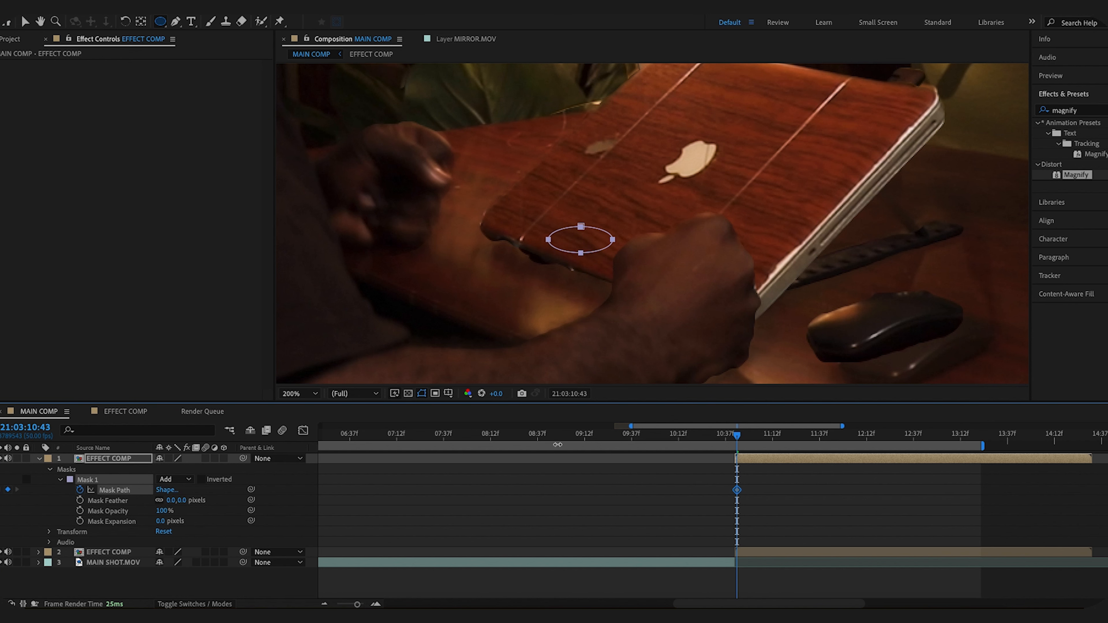
{"action": "left_click", "coordinate": [745, 486]}
{"action": "key", "text": "="}
{"action": "key", "text": "="}
{"action": "key", "text": "="}
{"action": "key", "text": "="}
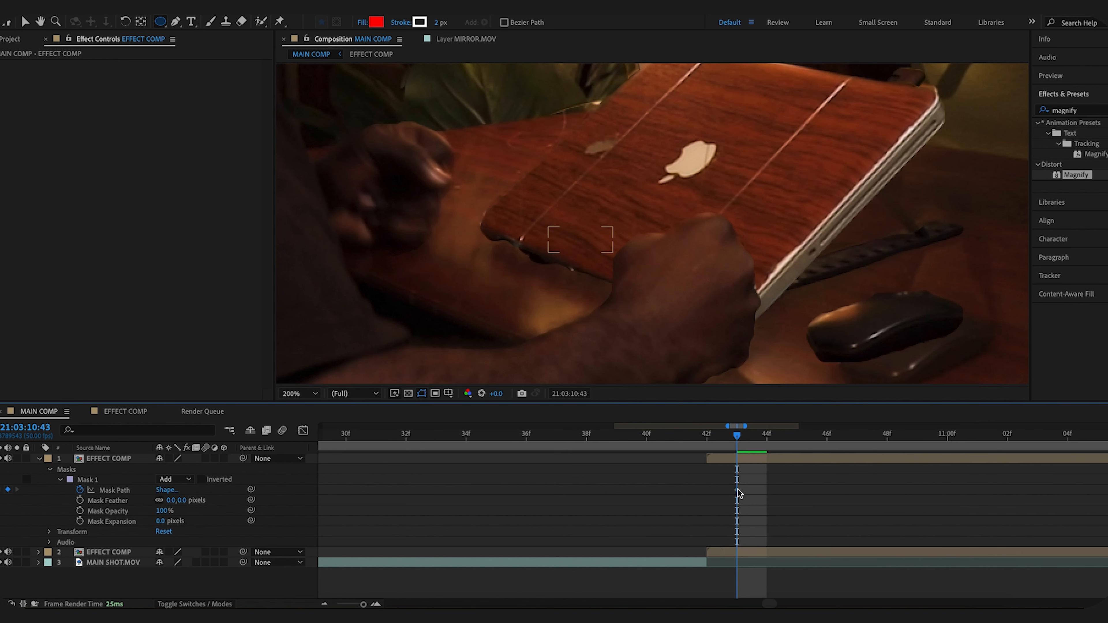
{"action": "left_click_drag", "start_coordinate": [738, 489], "coordinate": [716, 488]}
Step: At 21:03:11:06, pull the ellipse mask's upper and side points outward so it spreads across the desk and the man's back
{"action": "key", "text": "minus"}
{"action": "key", "text": "minus"}
{"action": "key", "text": "minus"}
{"action": "left_click", "coordinate": [786, 436]}
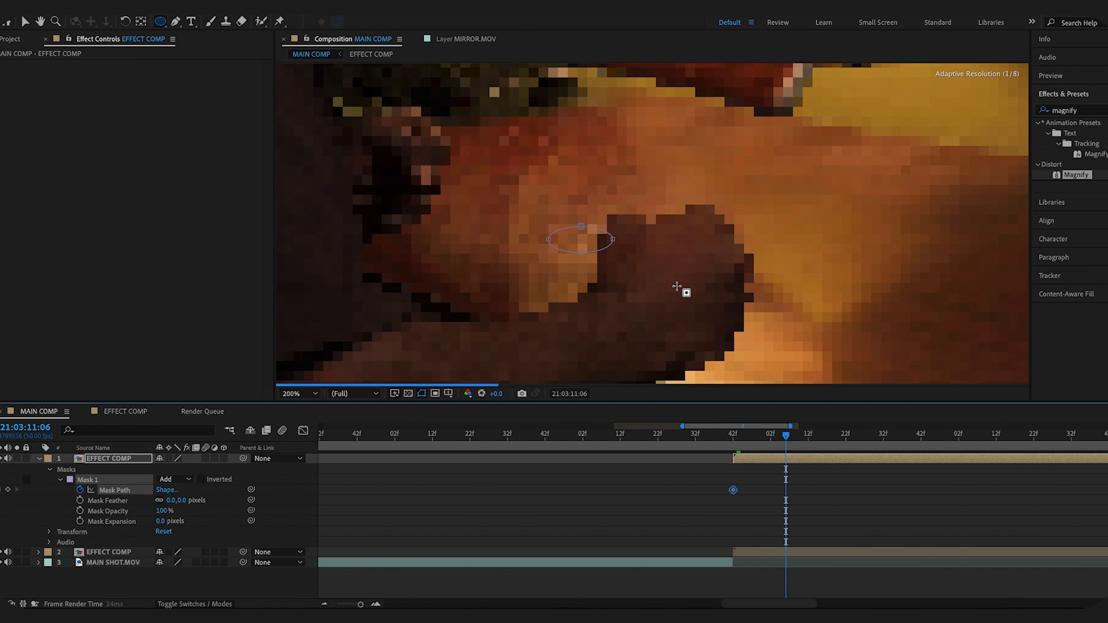
{"action": "scroll", "coordinate": [677, 286], "scroll_direction": "down", "scroll_amount": 2}
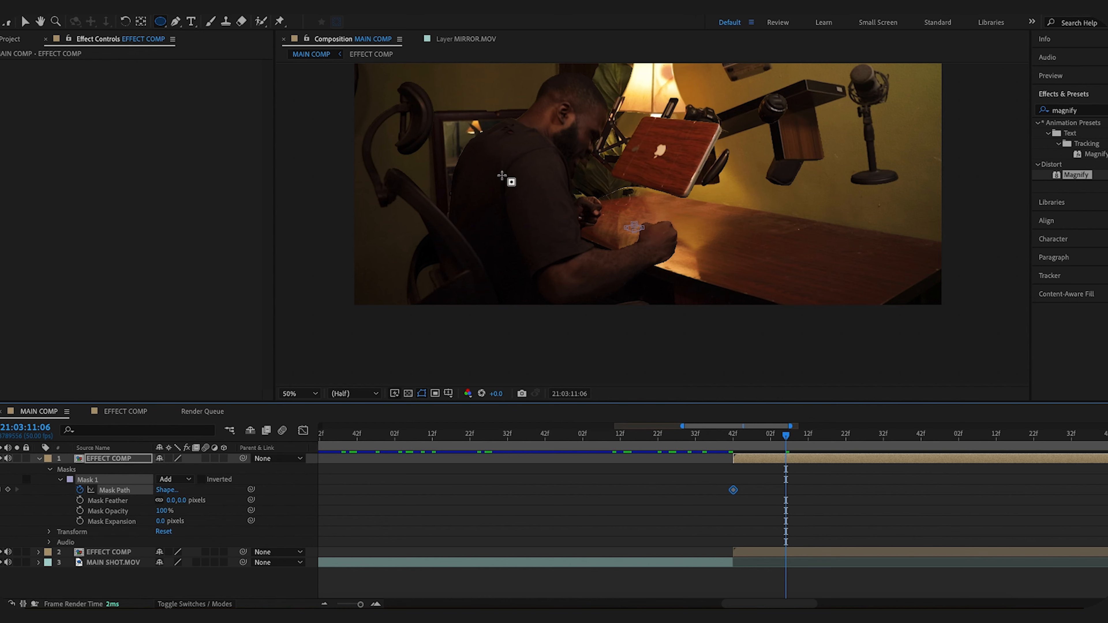
{"action": "left_click", "coordinate": [25, 22]}
{"action": "left_click", "coordinate": [638, 231]}
{"action": "left_click_drag", "start_coordinate": [644, 227], "coordinate": [841, 228]}
{"action": "left_click_drag", "start_coordinate": [634, 223], "coordinate": [626, 189]}
{"action": "left_click_drag", "start_coordinate": [623, 227], "coordinate": [496, 261]}
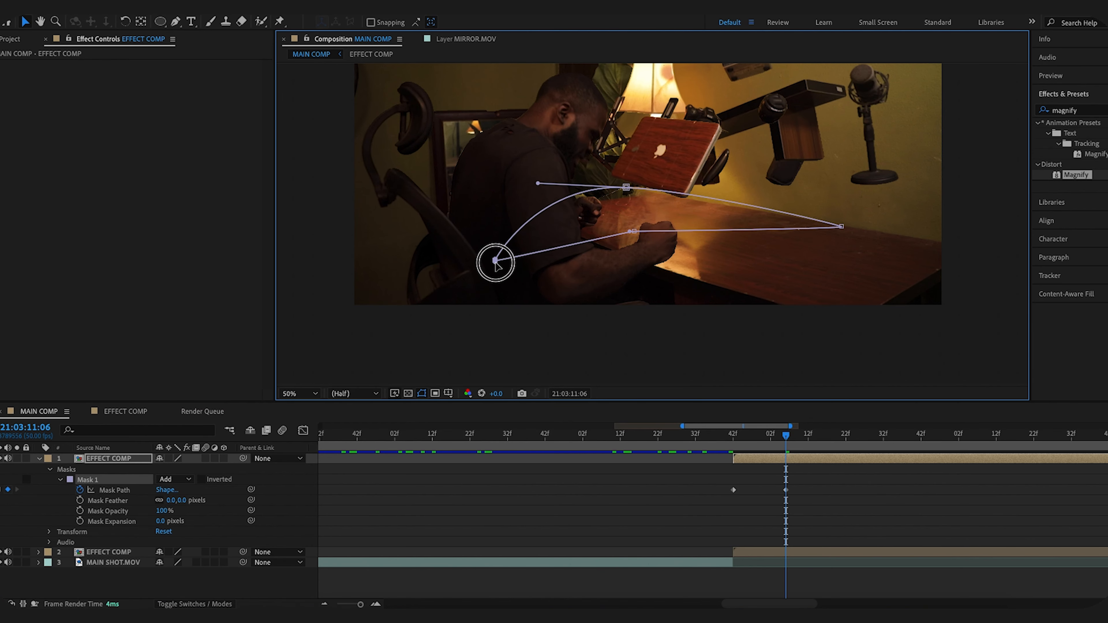
Step: Adjust the mask's remaining points and curve handles to form a large oval extending below the frame
{"action": "scroll", "coordinate": [500, 264], "scroll_direction": "up", "scroll_amount": 1}
{"action": "scroll", "coordinate": [707, 265], "scroll_direction": "up", "scroll_amount": 1}
{"action": "left_click_drag", "start_coordinate": [428, 126], "coordinate": [620, 123]}
{"action": "scroll", "coordinate": [619, 124], "scroll_direction": "down", "scroll_amount": 2}
{"action": "left_click_drag", "start_coordinate": [602, 197], "coordinate": [608, 281]}
{"action": "scroll", "coordinate": [824, 199], "scroll_direction": "up", "scroll_amount": 2}
{"action": "left_click_drag", "start_coordinate": [693, 217], "coordinate": [698, 309]}
{"action": "scroll", "coordinate": [697, 309], "scroll_direction": "down", "scroll_amount": 2}
{"action": "left_click_drag", "start_coordinate": [454, 183], "coordinate": [469, 126]}
{"action": "left_click_drag", "start_coordinate": [391, 231], "coordinate": [361, 272]}
{"action": "left_click_drag", "start_coordinate": [534, 268], "coordinate": [576, 310]}
Step: Add a Mask Path keyframe at 21:03:11:09 by extending the curve handle on the oval's desk side downward
{"action": "key", "text": "Page_Down"}
{"action": "key", "text": "Page_Down"}
{"action": "key", "text": "Page_Down"}
{"action": "left_click_drag", "start_coordinate": [730, 210], "coordinate": [737, 267]}
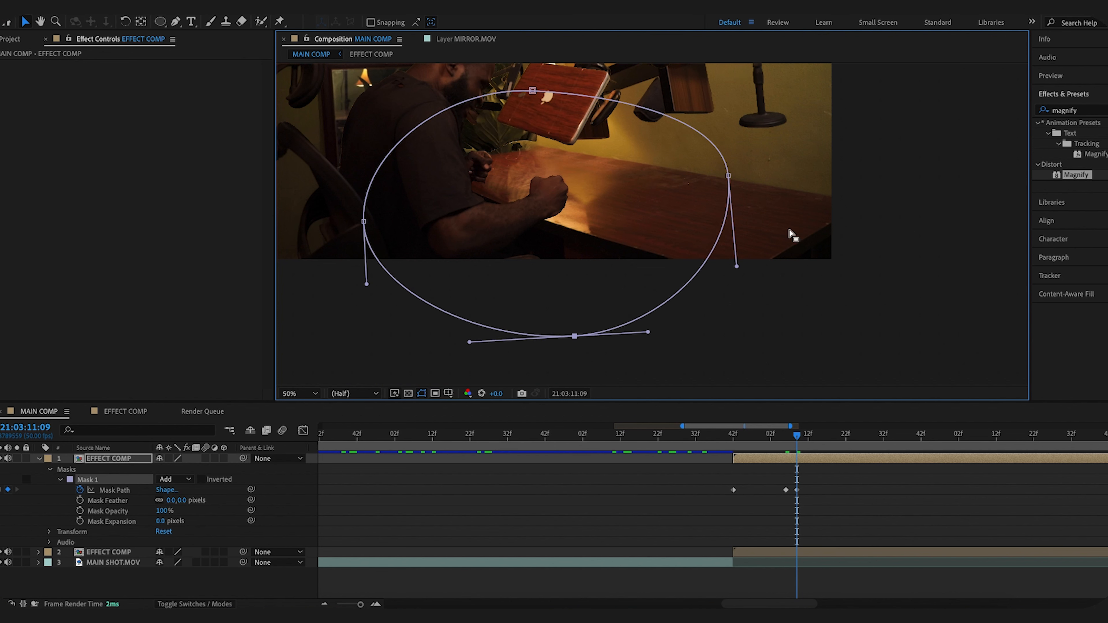
Step: Scale up the masked EFFECT COMP layer slightly and check its Mask Path animation up to 21:03:11:04
{"action": "left_click", "coordinate": [743, 458]}
{"action": "key", "text": "s"}
{"action": "left_click_drag", "start_coordinate": [180, 470], "coordinate": [185, 467]}
{"action": "left_click_drag", "start_coordinate": [776, 448], "coordinate": [777, 479]}
{"action": "key", "text": "m"}
{"action": "left_click", "coordinate": [791, 473]}
{"action": "left_click_drag", "start_coordinate": [738, 439], "coordinate": [778, 451]}
Step: Duplicate the masked EFFECT COMP layer and shift the top copy's Mask Path keyframes about four frames later
{"action": "key", "text": "ctrl+d"}
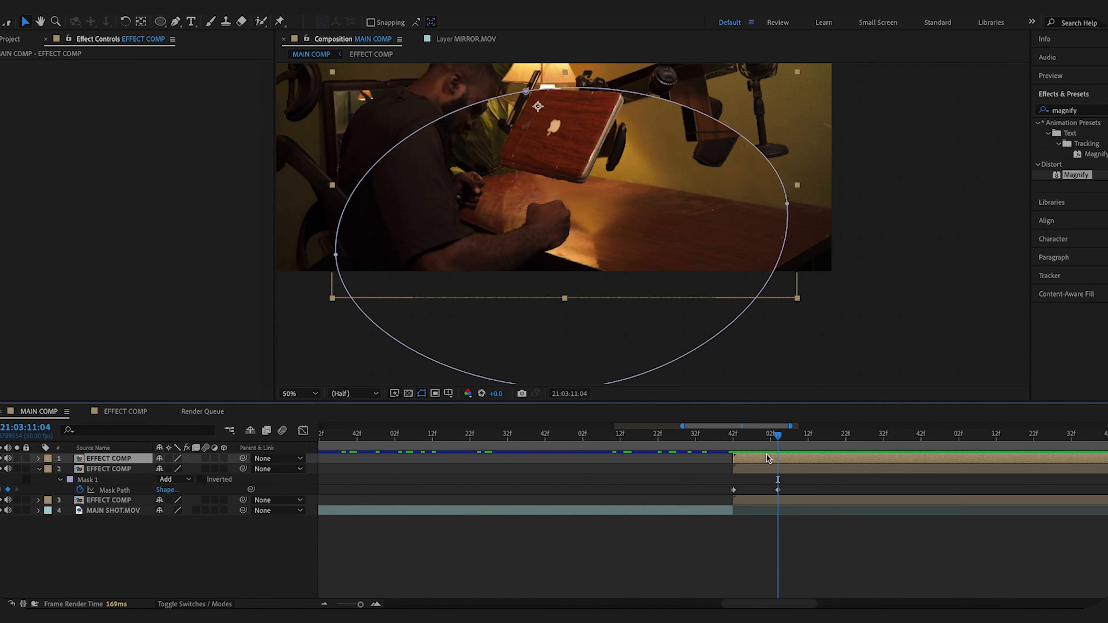
{"action": "key", "text": "m"}
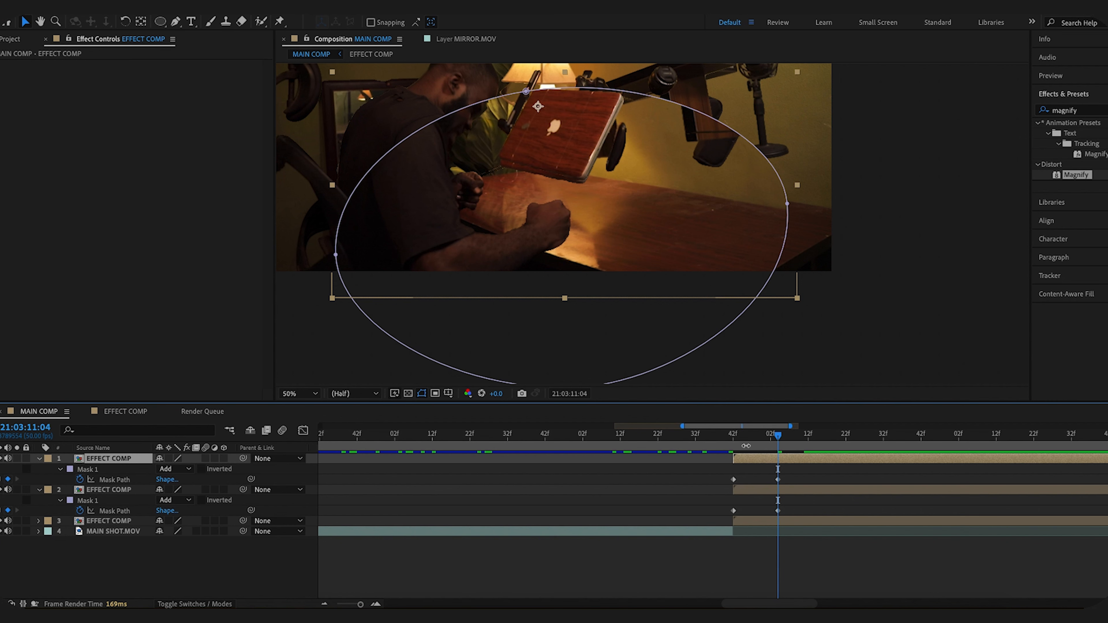
{"action": "left_click", "coordinate": [740, 436]}
{"action": "left_click", "coordinate": [780, 479]}
{"action": "left_click_drag", "start_coordinate": [781, 480], "coordinate": [747, 483]}
{"action": "left_click_drag", "start_coordinate": [741, 437], "coordinate": [761, 461]}
Step: Adjust the scale of the top EFFECT COMP copy slightly and scrub through the staggered mask transition
{"action": "left_click", "coordinate": [762, 459]}
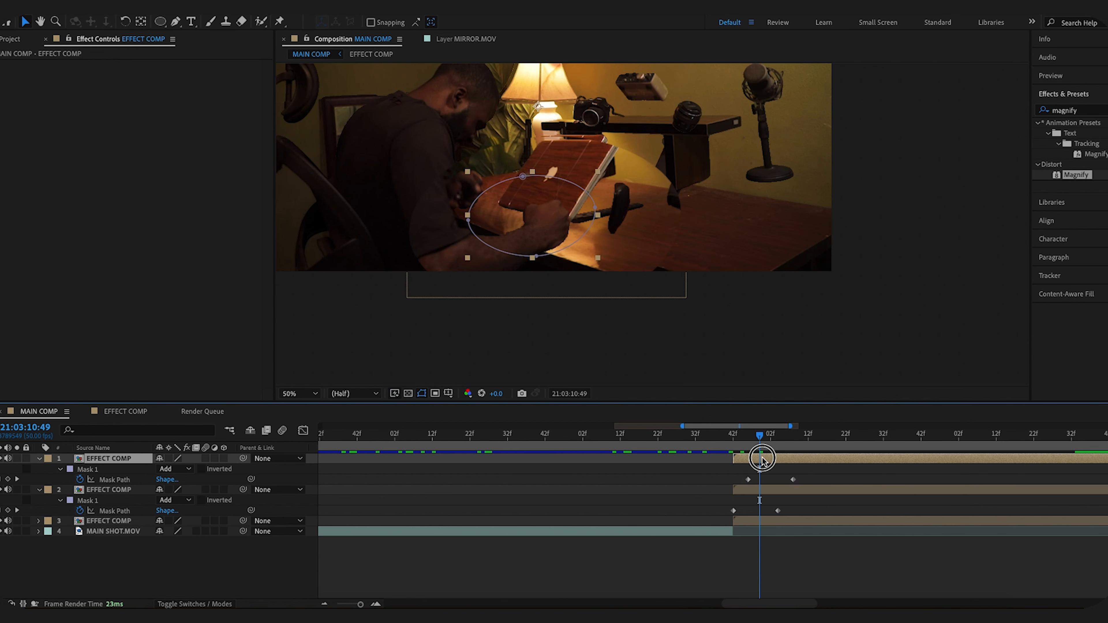
{"action": "key", "text": "s"}
{"action": "mouse_move", "coordinate": [180, 472]}
{"action": "left_mouse_down"}
{"action": "mouse_move", "coordinate": [167, 470]}
{"action": "mouse_move", "coordinate": [174, 477]}
{"action": "left_mouse_up"}
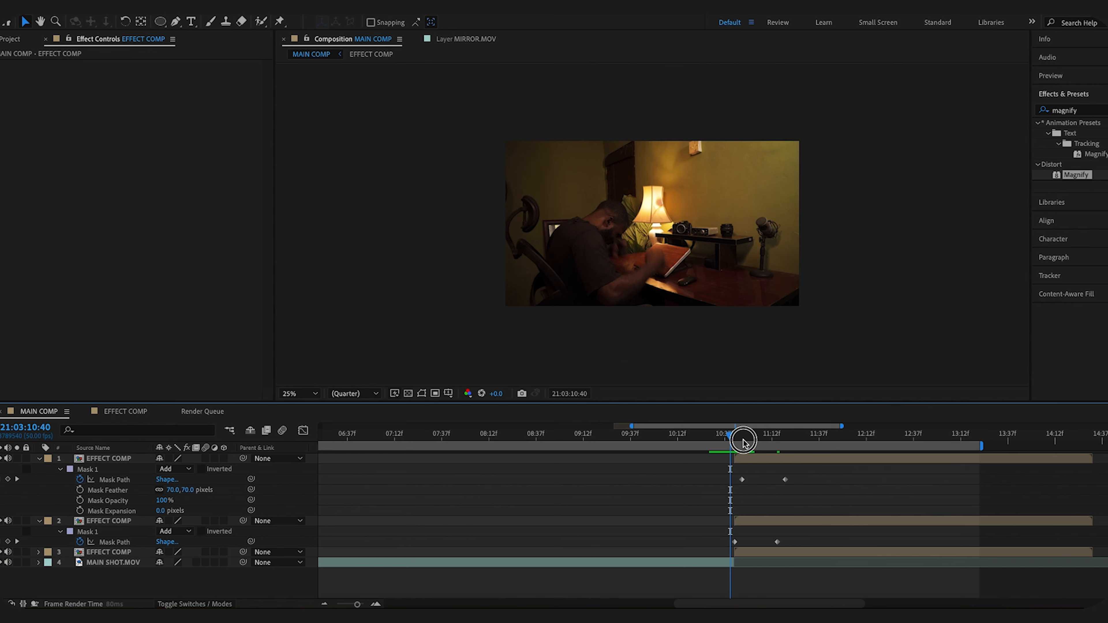
{"action": "mouse_move", "coordinate": [743, 441]}
{"action": "left_mouse_down"}
{"action": "mouse_move", "coordinate": [783, 441]}
{"action": "mouse_move", "coordinate": [743, 445]}
{"action": "left_mouse_up"}
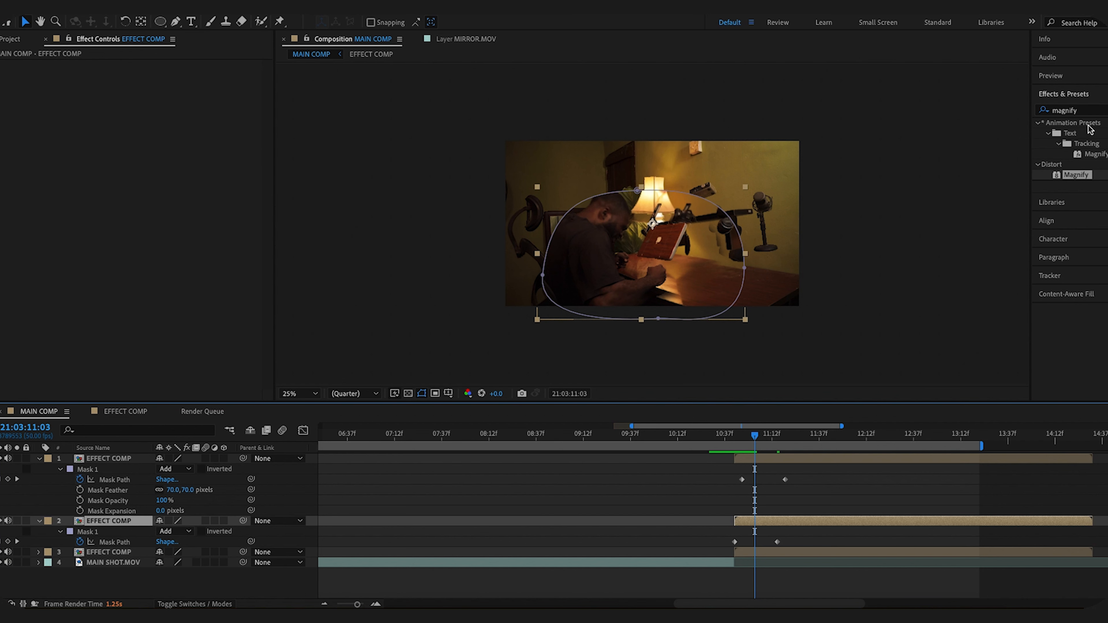
Step: Find the Turbulent Displace effect and apply it to the second EFFECT COMP layer
{"action": "left_click", "coordinate": [1051, 112]}
{"action": "type", "text": "turbul"}
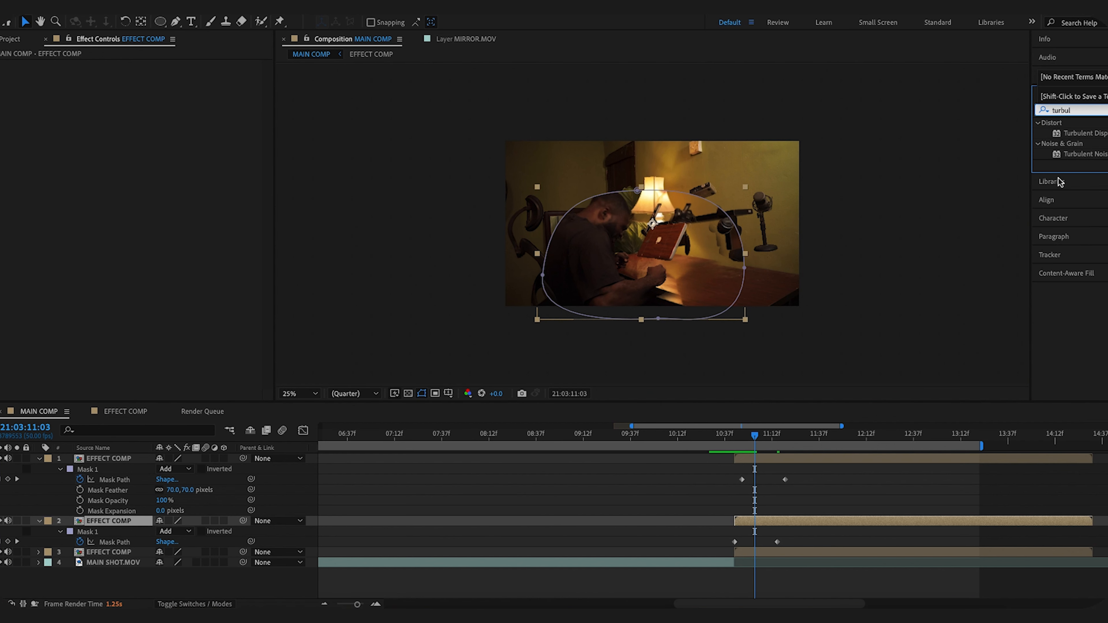
{"action": "left_click_drag", "start_coordinate": [1088, 137], "coordinate": [778, 520]}
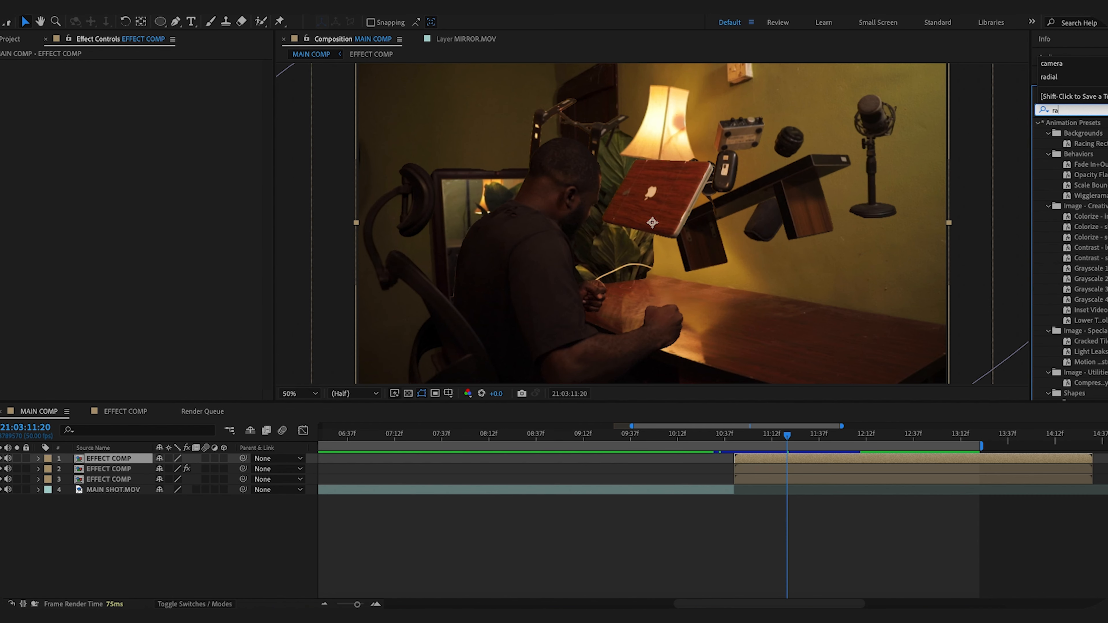
Step: Apply CC Radial Blur to the top EFFECT COMP layer, choosing its blur type and adjusting the blur amount
{"action": "left_click_drag", "start_coordinate": [1085, 205], "coordinate": [791, 456]}
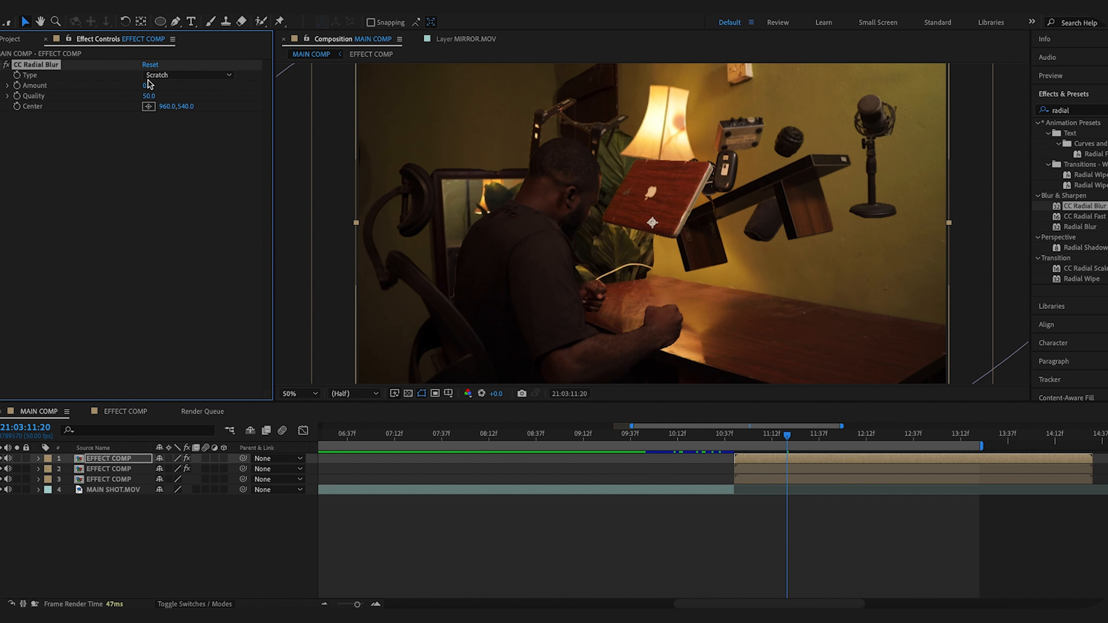
{"action": "left_click", "coordinate": [167, 75]}
{"action": "left_click", "coordinate": [178, 129]}
{"action": "left_click_drag", "start_coordinate": [151, 83], "coordinate": [141, 90]}
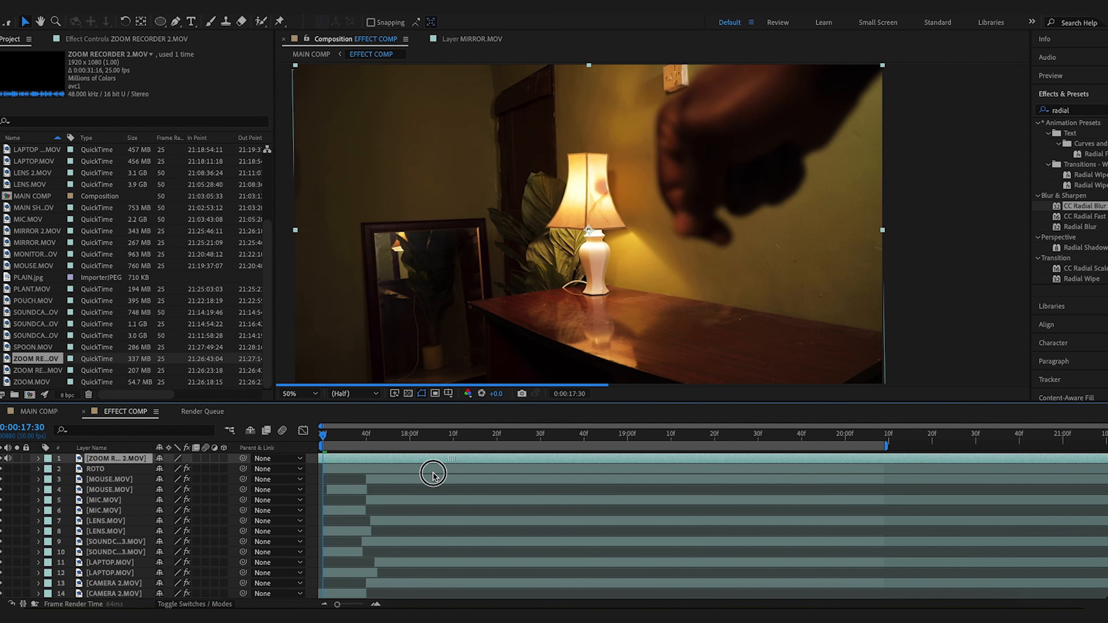
Step: Freeze the Roto Brush matte isolating the recorder in the ZOOM RECORDER 2.MOV layer of EFFECT COMP
{"action": "mouse_move", "coordinate": [876, 458]}
{"action": "left_mouse_down"}
{"action": "mouse_move", "coordinate": [454, 463]}
{"action": "mouse_move", "coordinate": [868, 450]}
{"action": "left_mouse_up"}
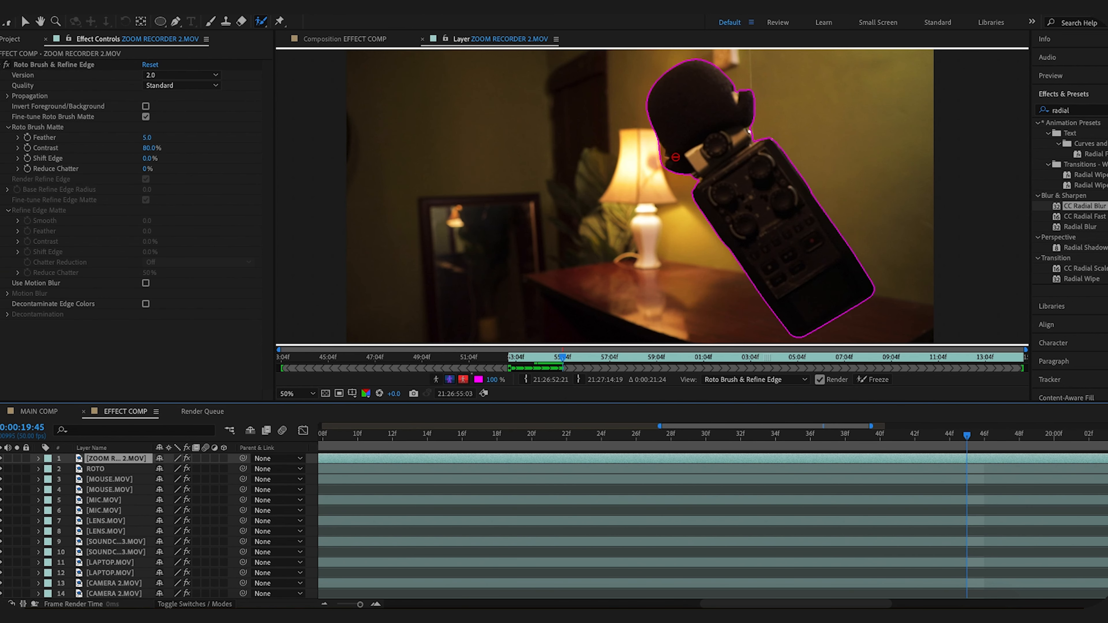
{"action": "left_click", "coordinate": [873, 379]}
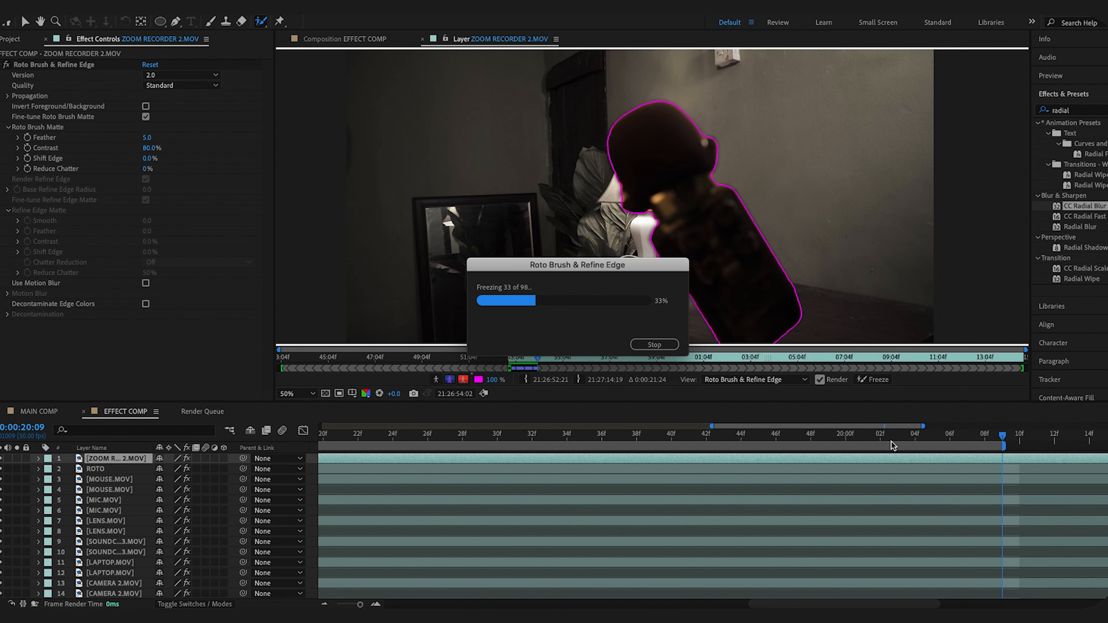